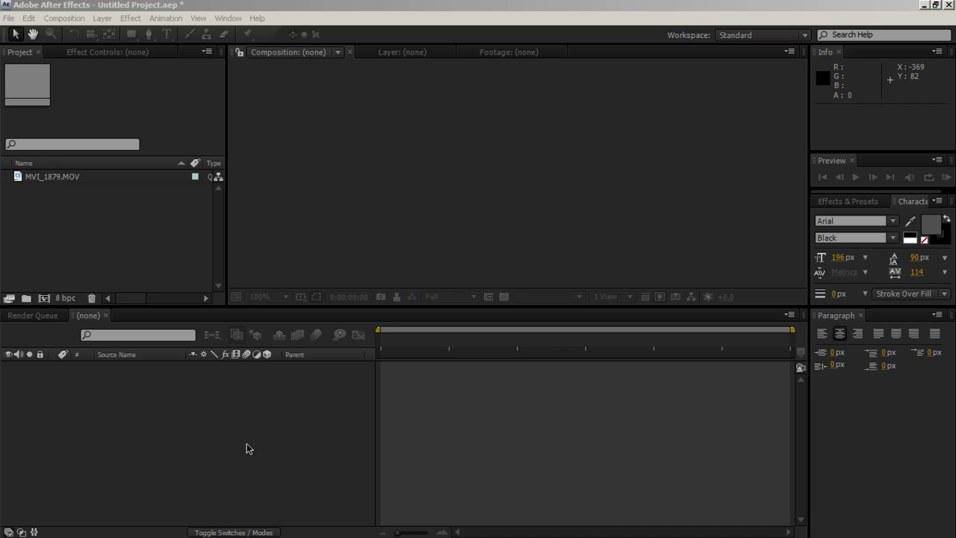
Step: Create an MVI_1879 composition from the MVI_1879.MOV clip via the New Composition button
{"action": "left_click", "coordinate": [138, 179]}
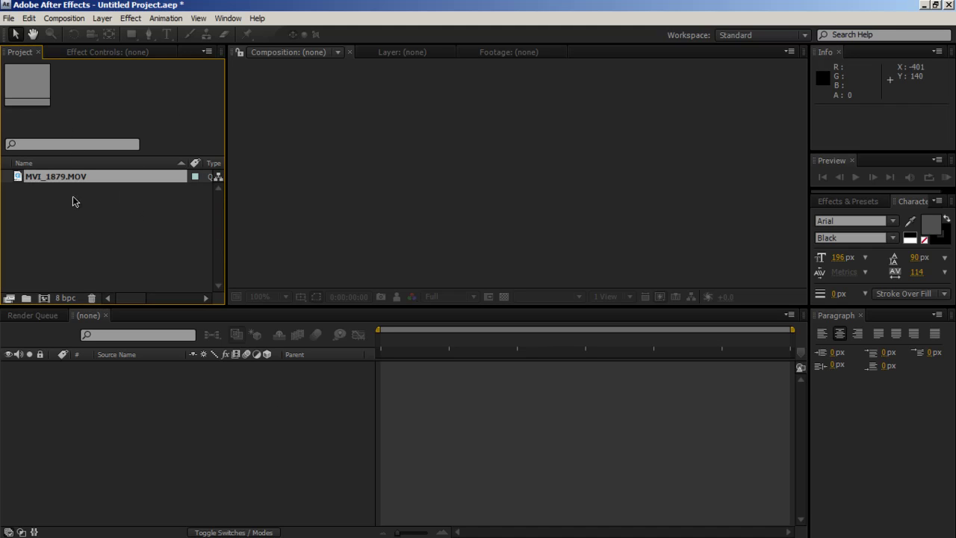
{"action": "left_click", "coordinate": [77, 227]}
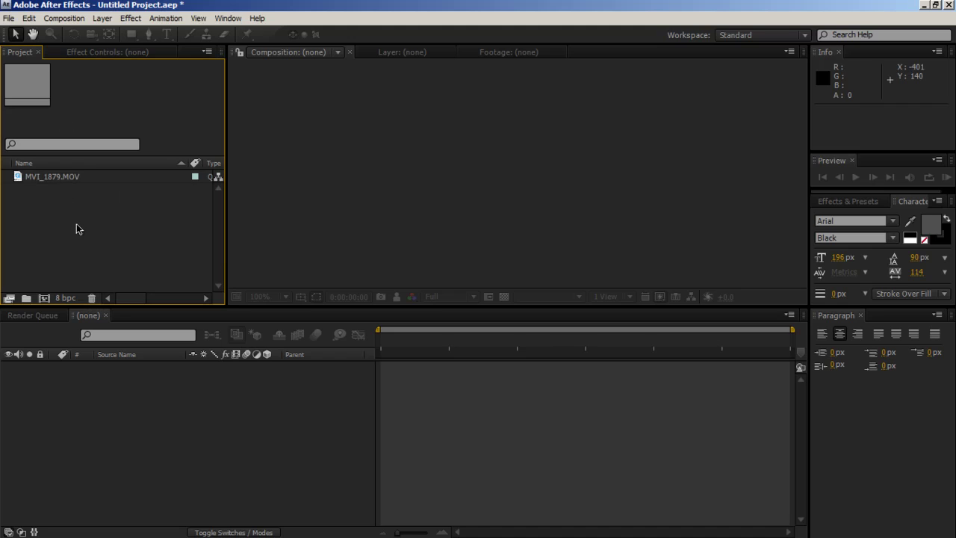
{"action": "left_click", "coordinate": [75, 176]}
{"action": "left_click", "coordinate": [97, 220]}
{"action": "left_click", "coordinate": [57, 178]}
{"action": "left_click", "coordinate": [32, 219]}
{"action": "mouse_move", "coordinate": [165, 230]}
{"action": "left_mouse_down"}
{"action": "mouse_move", "coordinate": [51, 292]}
{"action": "mouse_move", "coordinate": [94, 266]}
{"action": "mouse_move", "coordinate": [123, 267]}
{"action": "left_mouse_up"}
{"action": "left_click", "coordinate": [90, 177]}
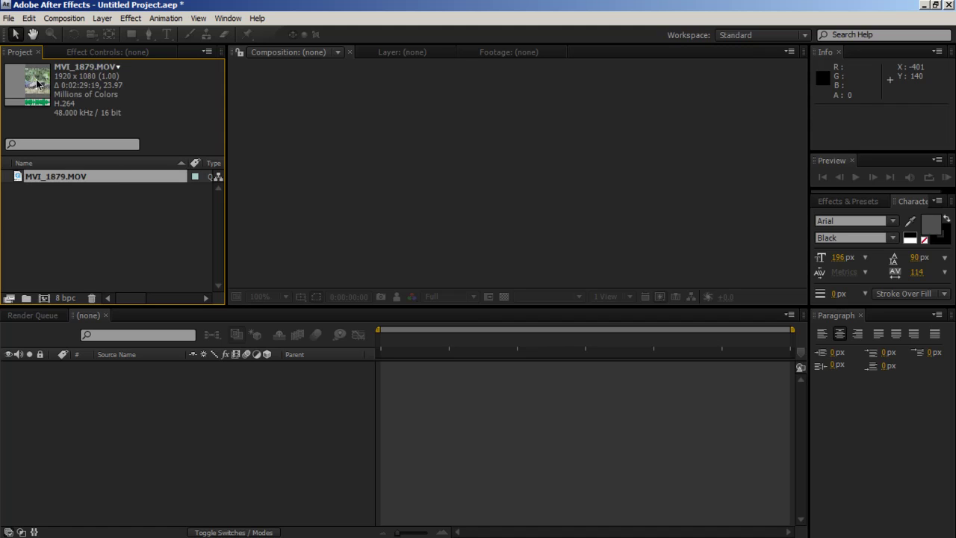
{"action": "left_click", "coordinate": [118, 220]}
{"action": "left_click_drag", "start_coordinate": [123, 218], "coordinate": [1, 183]}
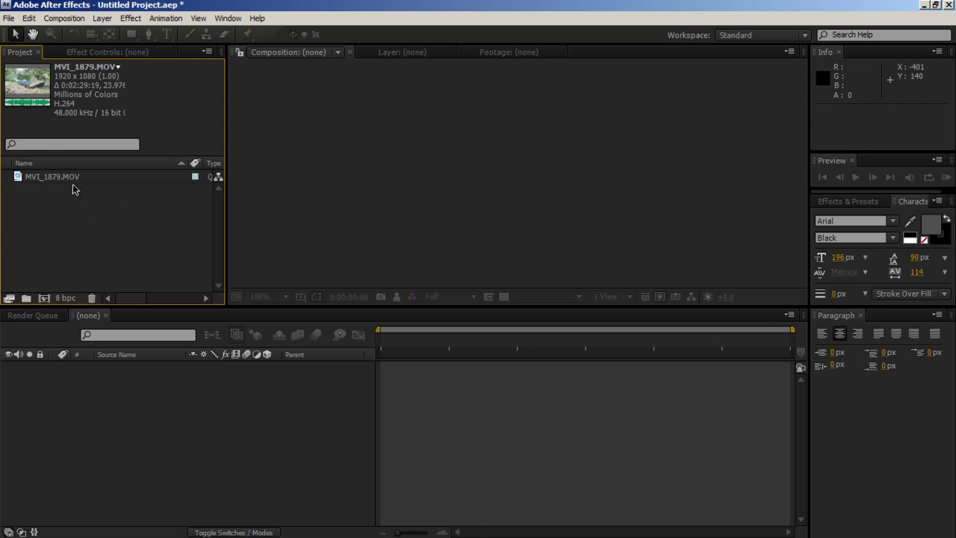
{"action": "left_click_drag", "start_coordinate": [64, 177], "coordinate": [45, 301]}
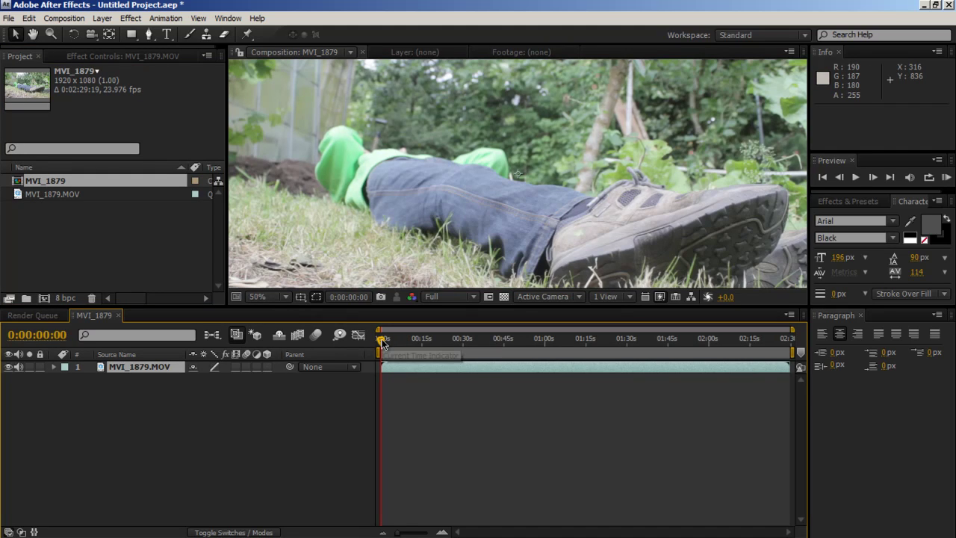
Step: Scrub the time ruler to review the lying and digging footage, stopping near 1:03
{"action": "left_click_drag", "start_coordinate": [387, 342], "coordinate": [745, 331]}
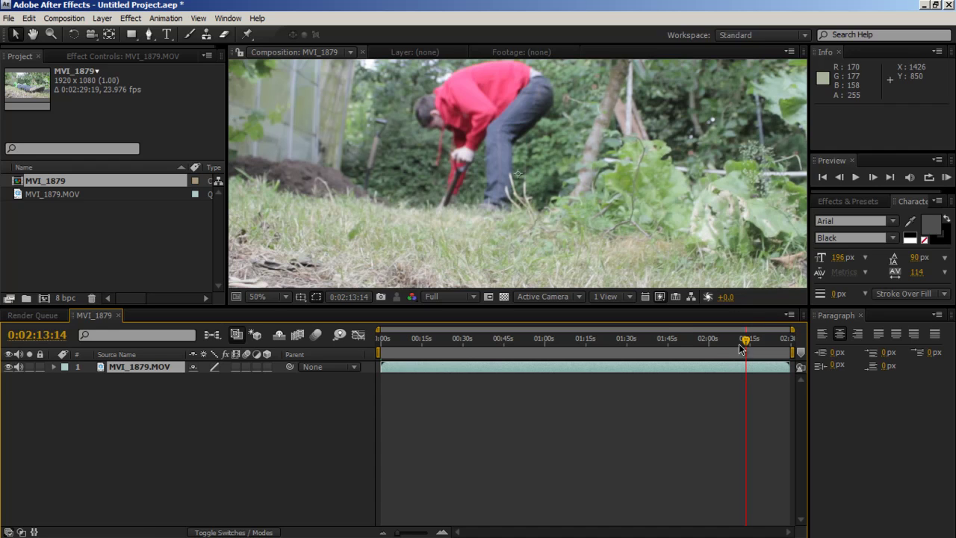
{"action": "left_click_drag", "start_coordinate": [472, 345], "coordinate": [732, 345]}
{"action": "scroll", "coordinate": [511, 203], "scroll_direction": "down", "scroll_amount": 2}
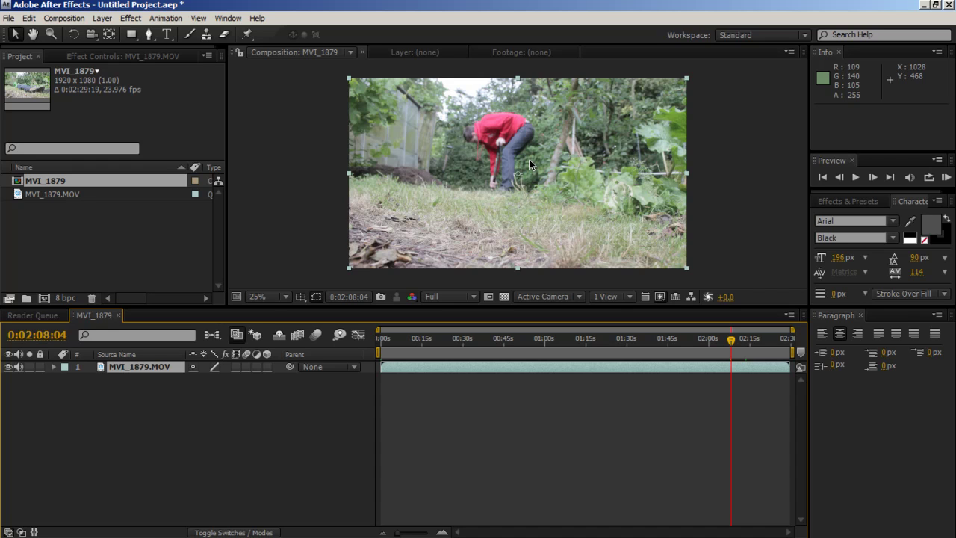
{"action": "scroll", "coordinate": [529, 160], "scroll_direction": "up", "scroll_amount": 2}
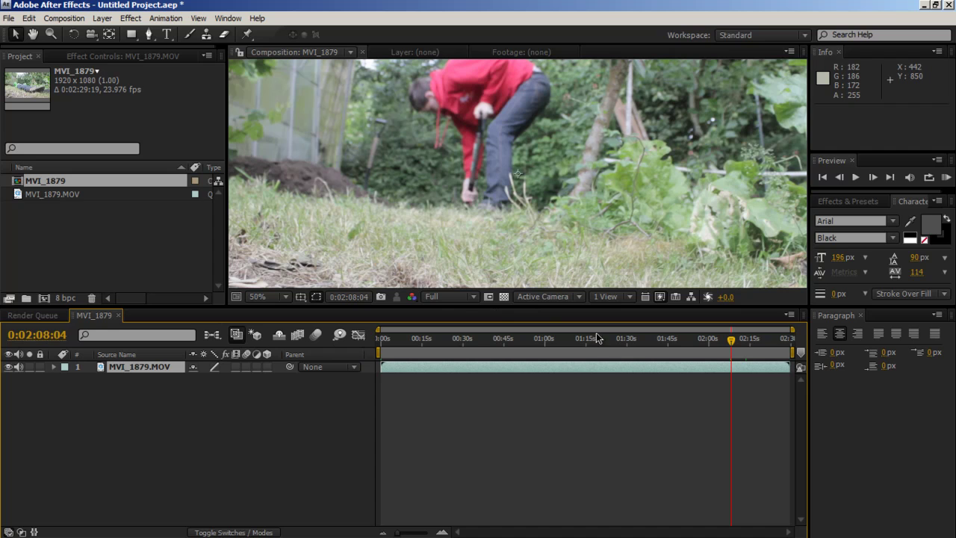
{"action": "left_click_drag", "start_coordinate": [607, 346], "coordinate": [568, 346]}
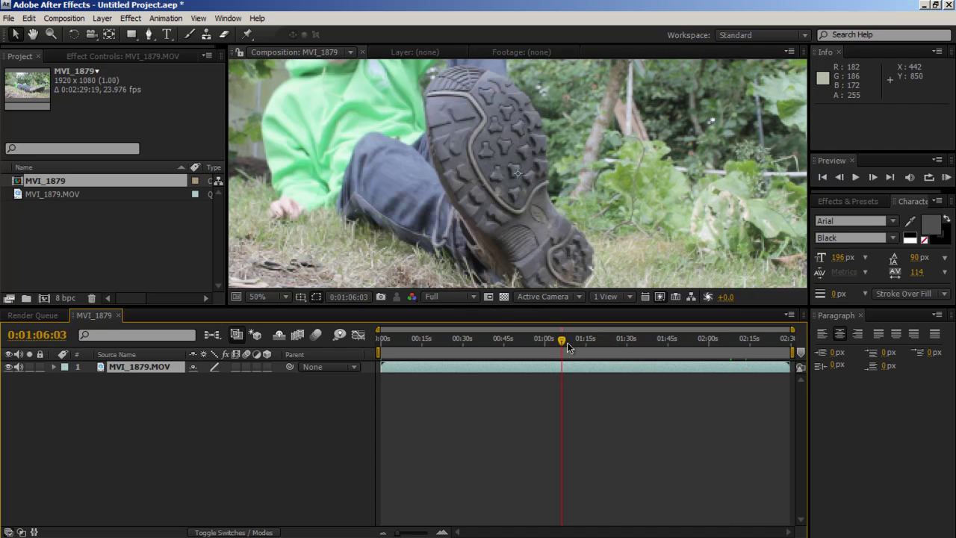
{"action": "mouse_move", "coordinate": [568, 345]}
{"action": "left_mouse_down"}
{"action": "mouse_move", "coordinate": [541, 346]}
{"action": "mouse_move", "coordinate": [568, 349]}
{"action": "left_mouse_up"}
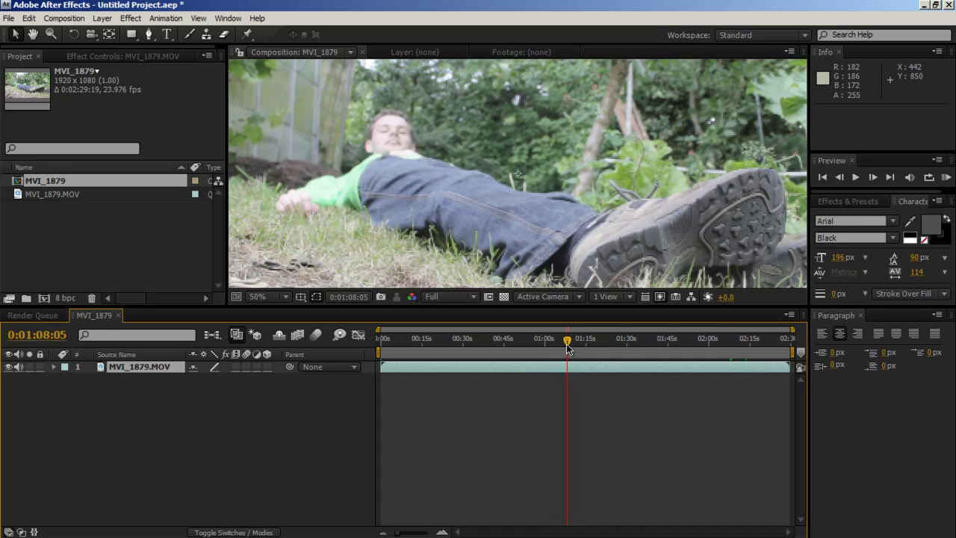
{"action": "mouse_move", "coordinate": [568, 349]}
{"action": "left_mouse_down"}
{"action": "mouse_move", "coordinate": [590, 351]}
{"action": "mouse_move", "coordinate": [555, 349]}
{"action": "left_mouse_up"}
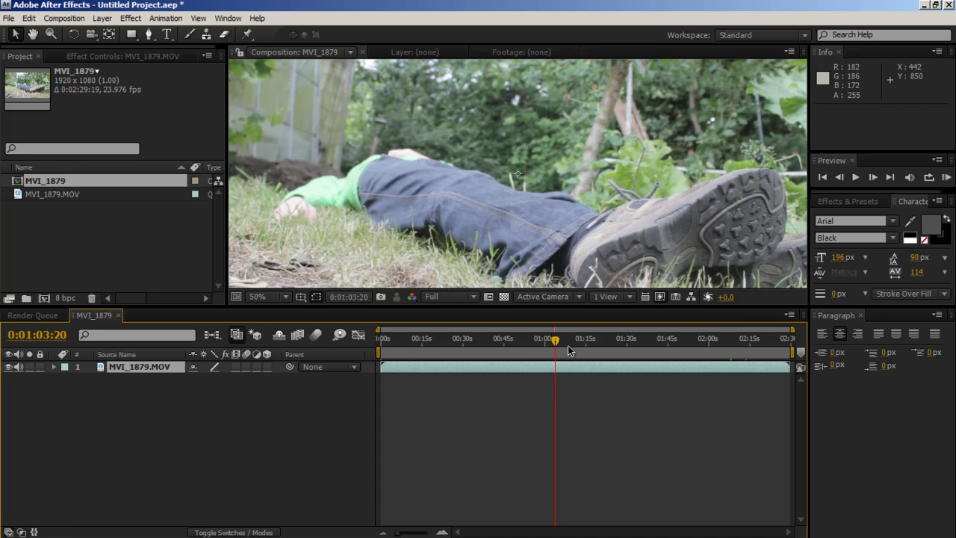
Step: Start the work area at 0:00:51:18
{"action": "left_click", "coordinate": [521, 340]}
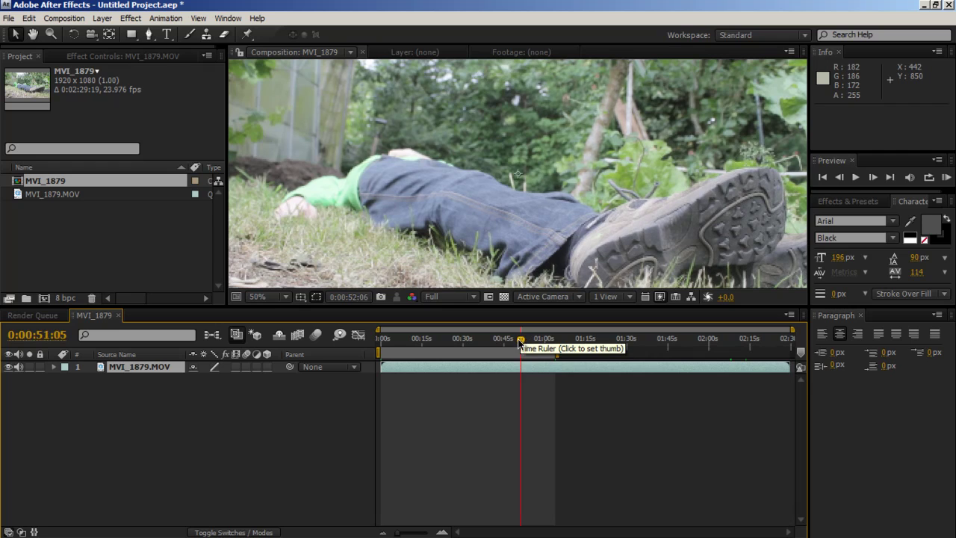
{"action": "left_click_drag", "start_coordinate": [521, 341], "coordinate": [519, 341]}
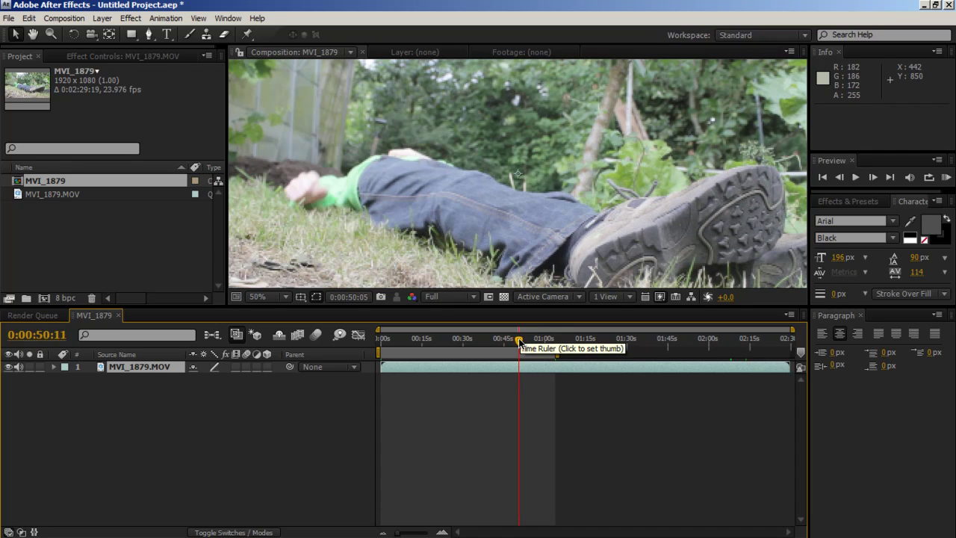
{"action": "left_click_drag", "start_coordinate": [519, 341], "coordinate": [523, 341]}
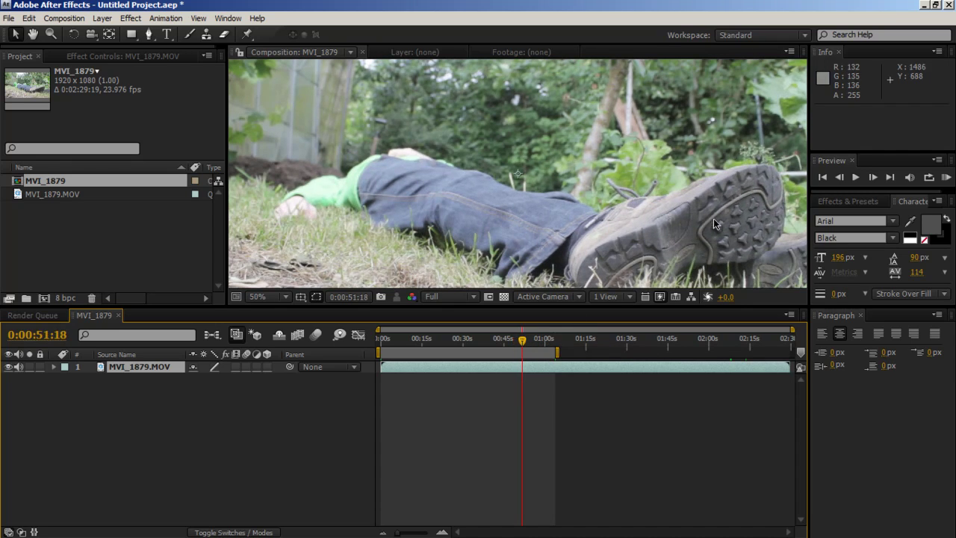
{"action": "key", "text": "b"}
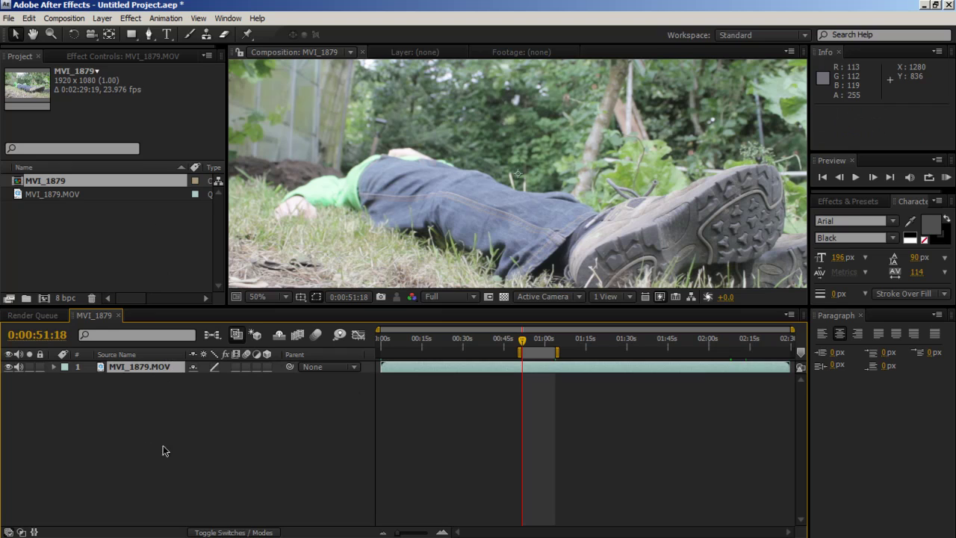
Step: Duplicate the clip layer and select the top copy
{"action": "key", "text": "ctrl+d"}
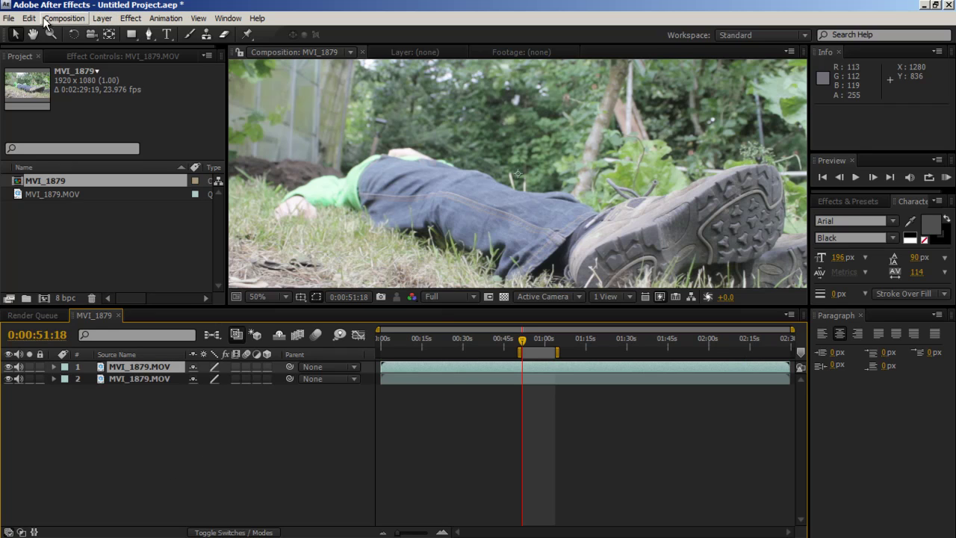
{"action": "left_click", "coordinate": [30, 18]}
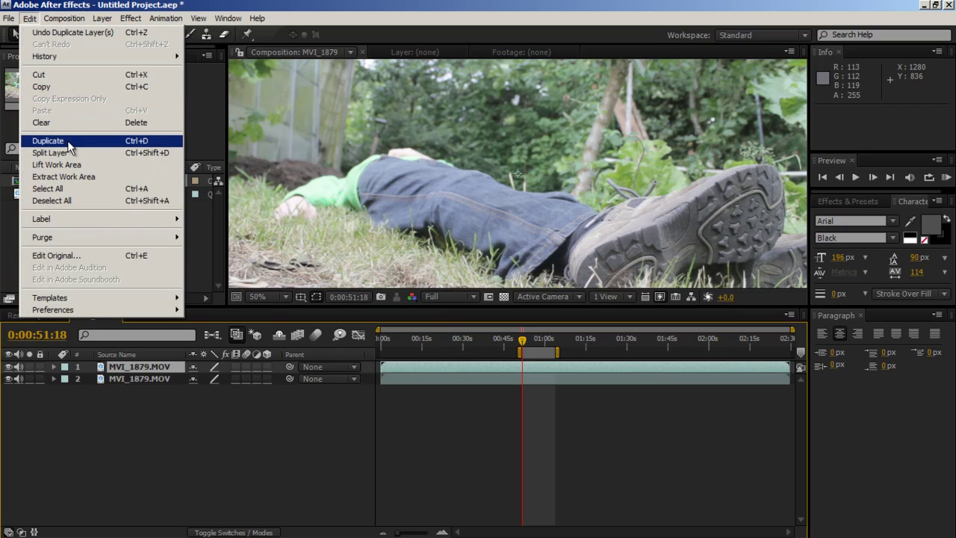
{"action": "left_click", "coordinate": [157, 494]}
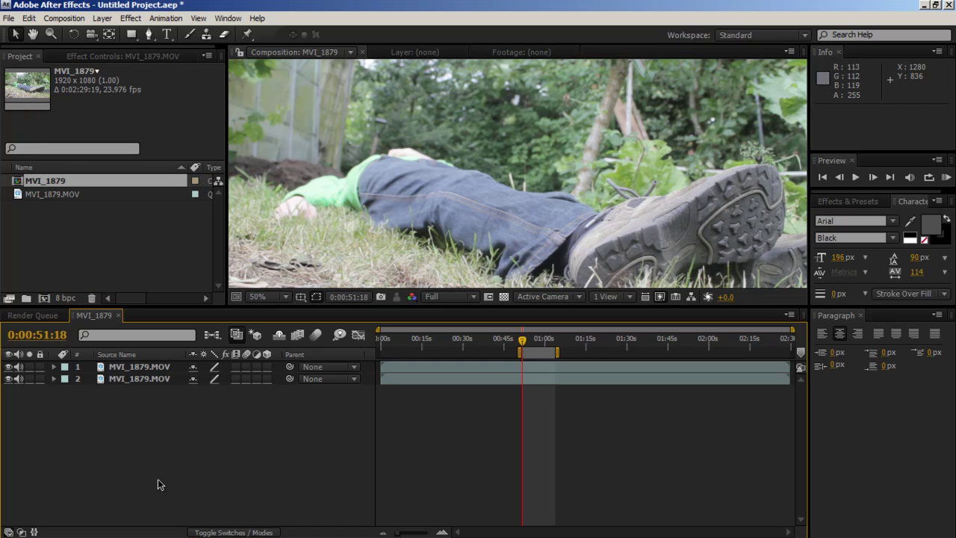
{"action": "left_click", "coordinate": [150, 366]}
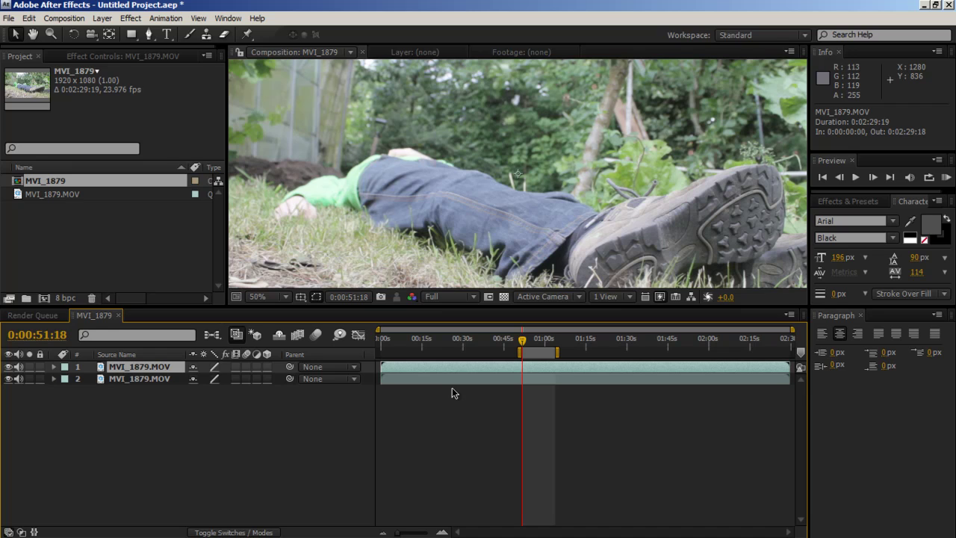
Step: Trim the top layer to run from 0:00:51:18 to 0:01:03:20
{"action": "key", "text": "alt+bracketleft"}
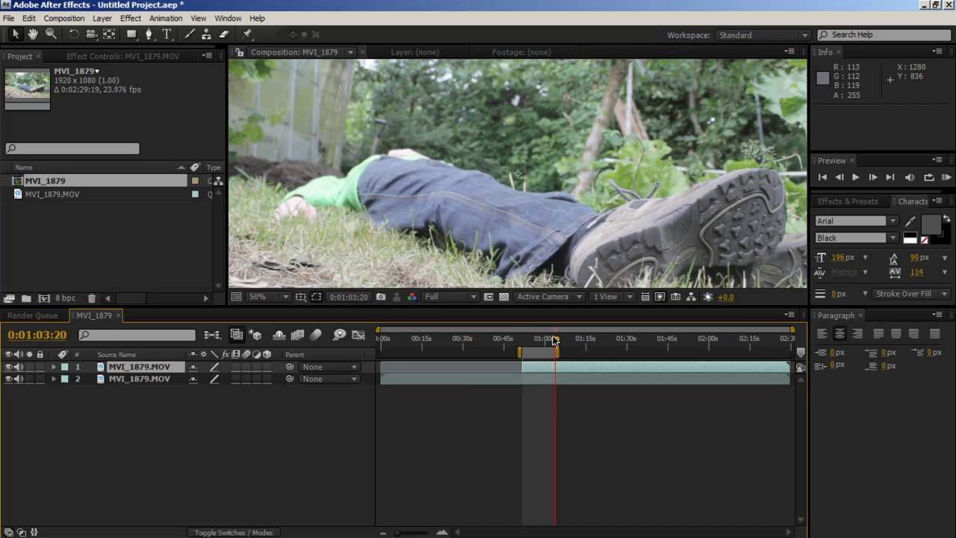
{"action": "left_click_drag", "start_coordinate": [535, 341], "coordinate": [554, 342]}
{"action": "key", "text": "alt+bracketright"}
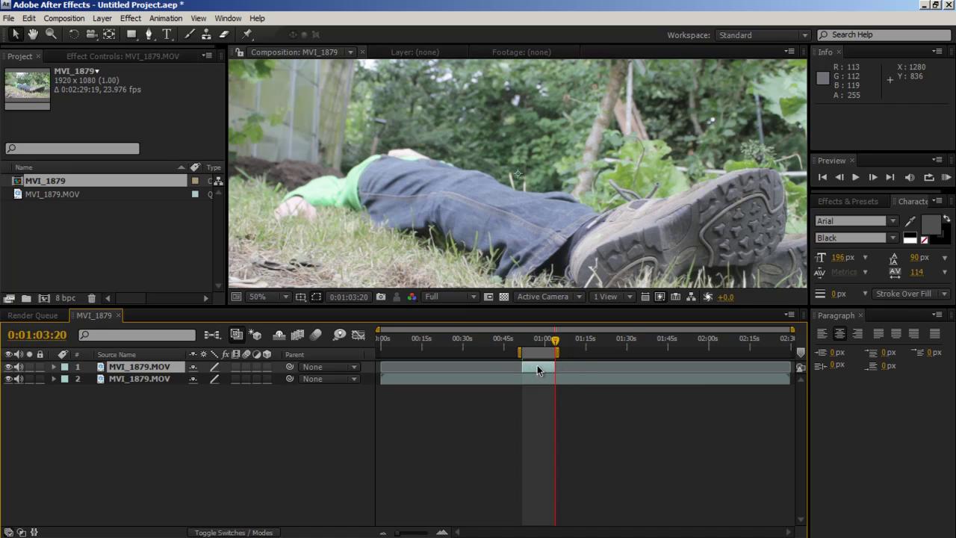
Step: Move the trimmed lying-man clip to the composition start and preview it
{"action": "left_click_drag", "start_coordinate": [537, 364], "coordinate": [405, 361]}
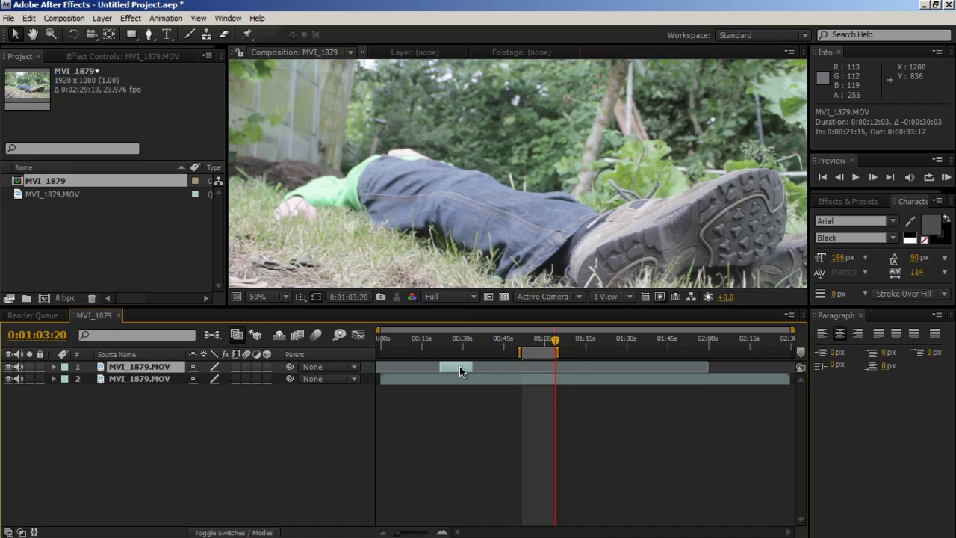
{"action": "left_click", "coordinate": [383, 337]}
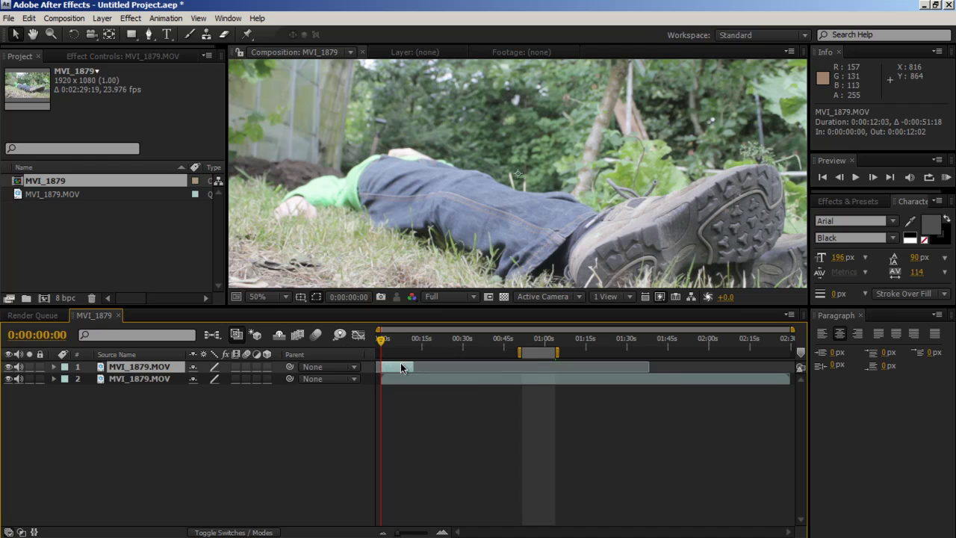
{"action": "mouse_move", "coordinate": [383, 340]}
{"action": "left_mouse_down"}
{"action": "mouse_move", "coordinate": [402, 342]}
{"action": "mouse_move", "coordinate": [392, 339]}
{"action": "left_mouse_up"}
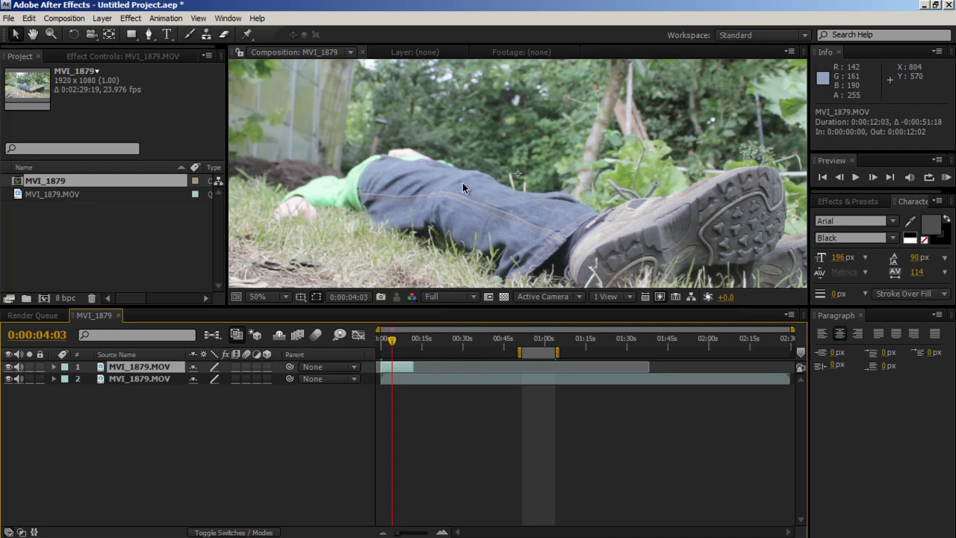
{"action": "left_click_drag", "start_coordinate": [491, 340], "coordinate": [708, 345]}
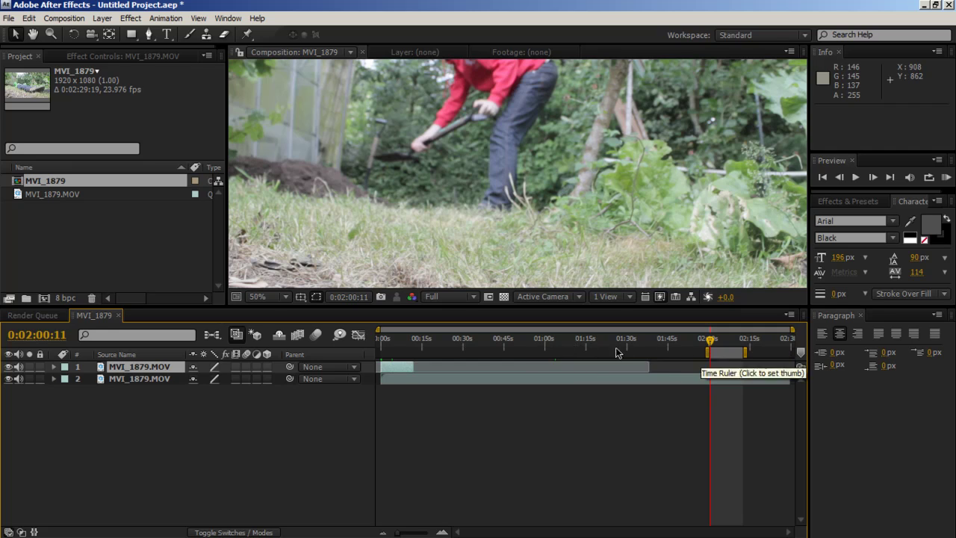
Step: Trim the bottom digging layer to end at 0:02:12:13 and slide it to 0:00
{"action": "left_click", "coordinate": [728, 379]}
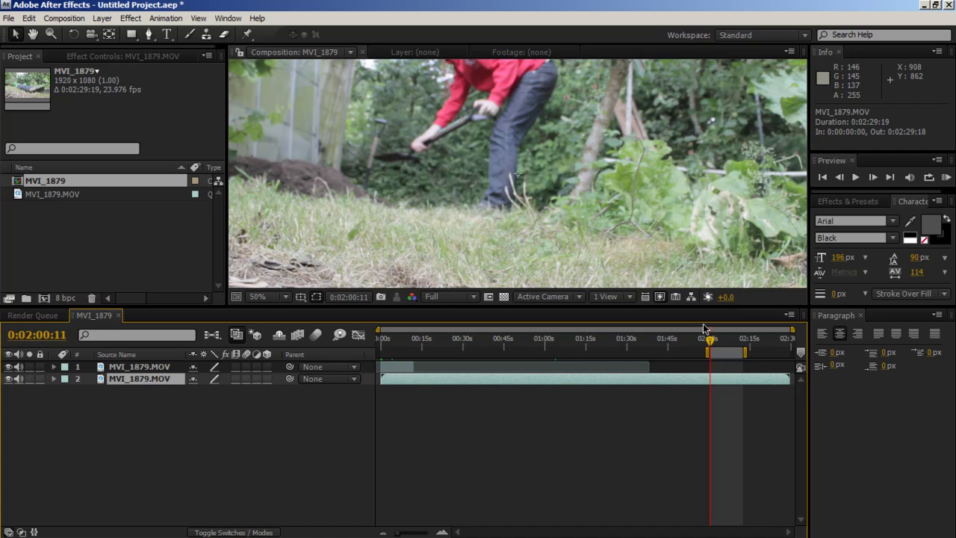
{"action": "key", "text": "alt+bracketleft"}
{"action": "left_click_drag", "start_coordinate": [710, 340], "coordinate": [743, 343]}
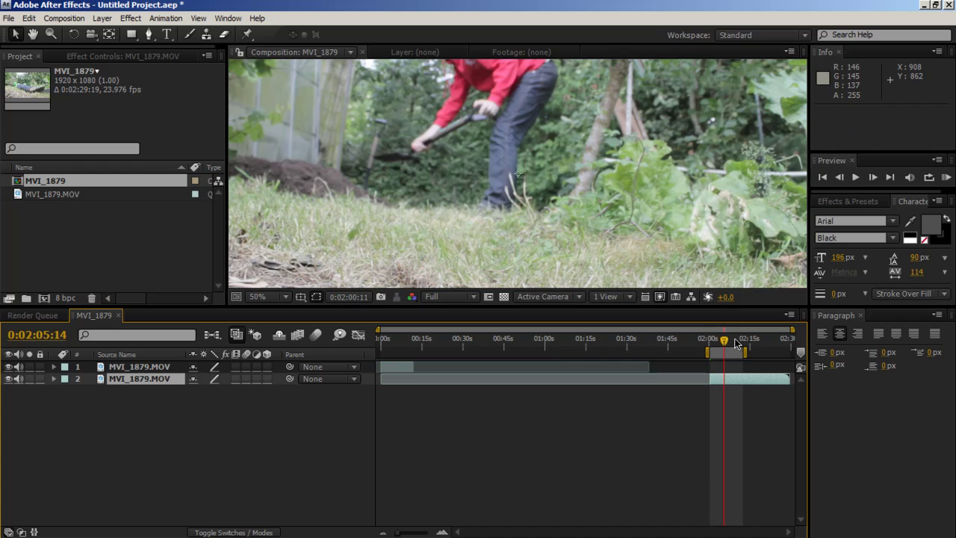
{"action": "key", "text": "alt+bracketright"}
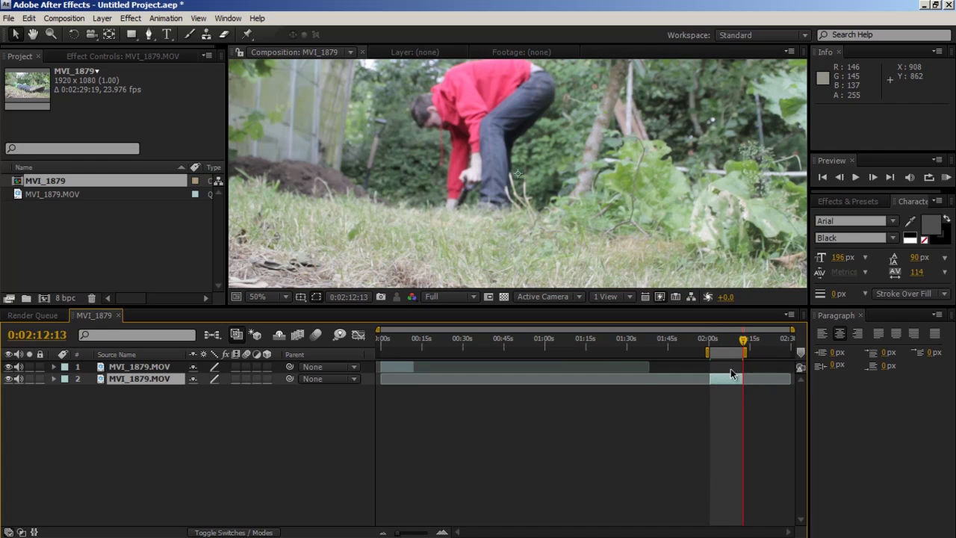
{"action": "mouse_move", "coordinate": [734, 383]}
{"action": "left_mouse_down"}
{"action": "mouse_move", "coordinate": [415, 382]}
{"action": "mouse_move", "coordinate": [398, 352]}
{"action": "left_mouse_up"}
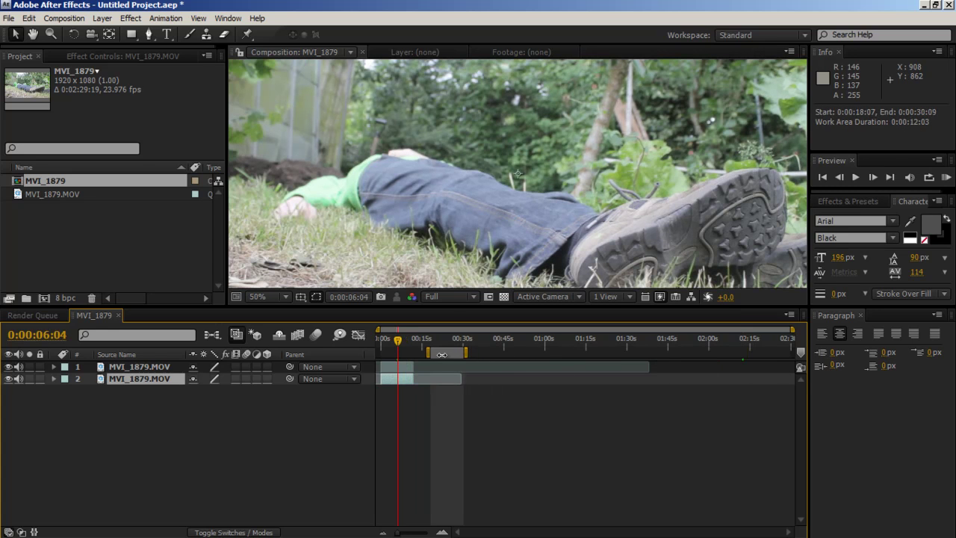
Step: Set the work area to the first 12 seconds and trim the comp to it
{"action": "left_click_drag", "start_coordinate": [441, 354], "coordinate": [389, 354]}
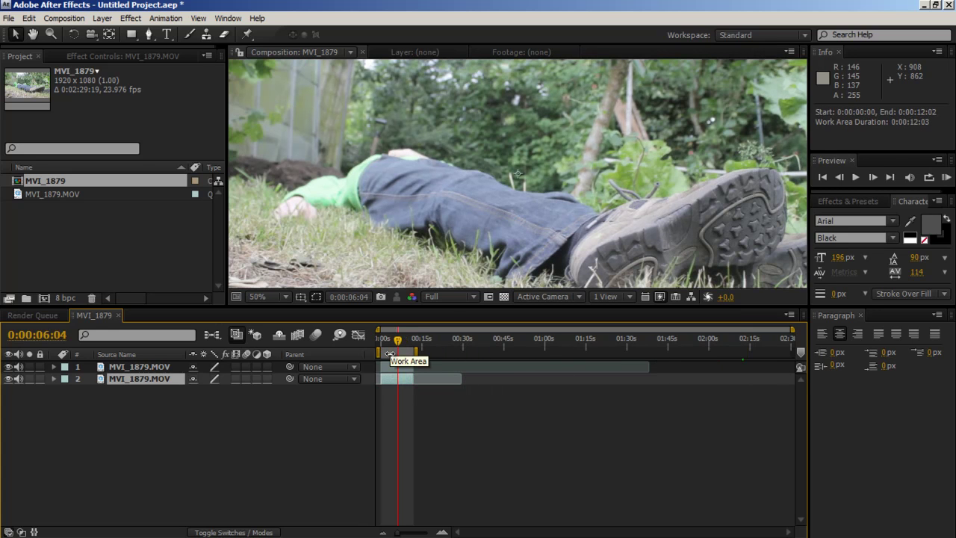
{"action": "right_click", "coordinate": [389, 354]}
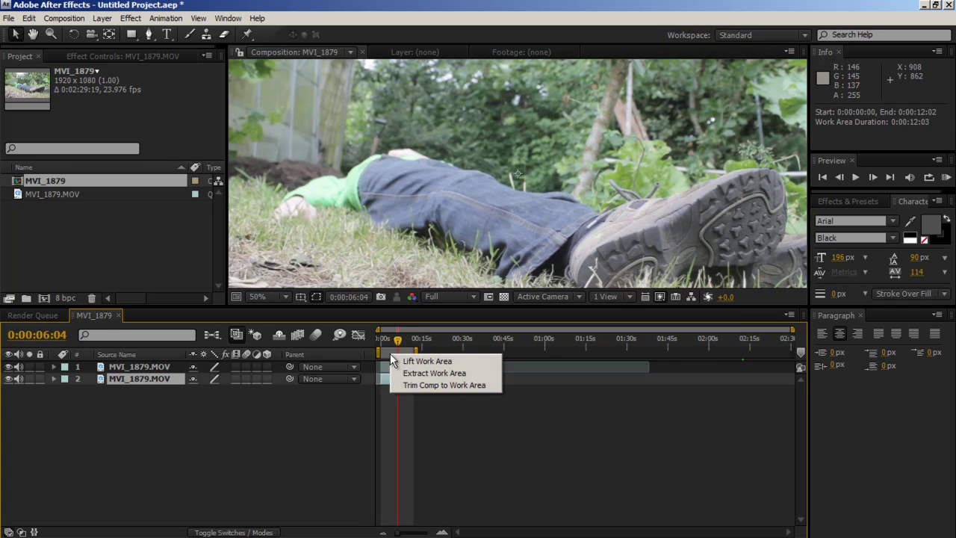
{"action": "left_click", "coordinate": [449, 386]}
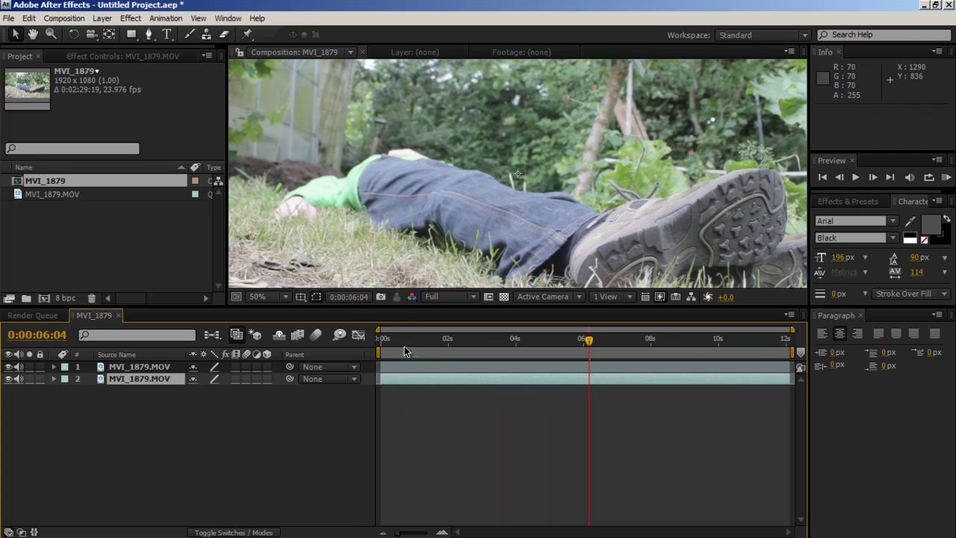
Step: Toggle the lying-man layer's visibility to compare the two takes, leaving it shown
{"action": "left_click", "coordinate": [10, 369]}
{"action": "left_click", "coordinate": [10, 369]}
{"action": "left_click", "coordinate": [10, 369]}
{"action": "left_click", "coordinate": [11, 369]}
{"action": "left_click", "coordinate": [11, 369]}
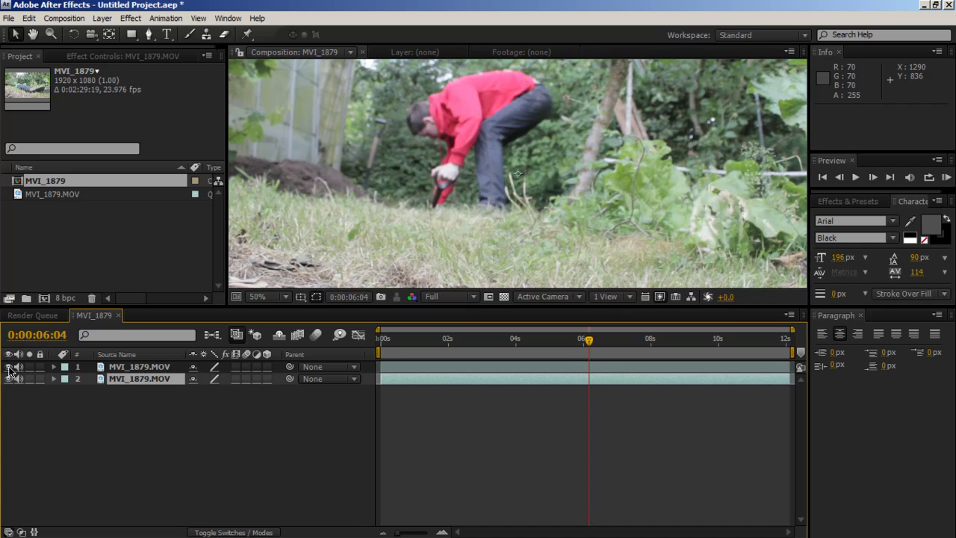
{"action": "left_click", "coordinate": [10, 369]}
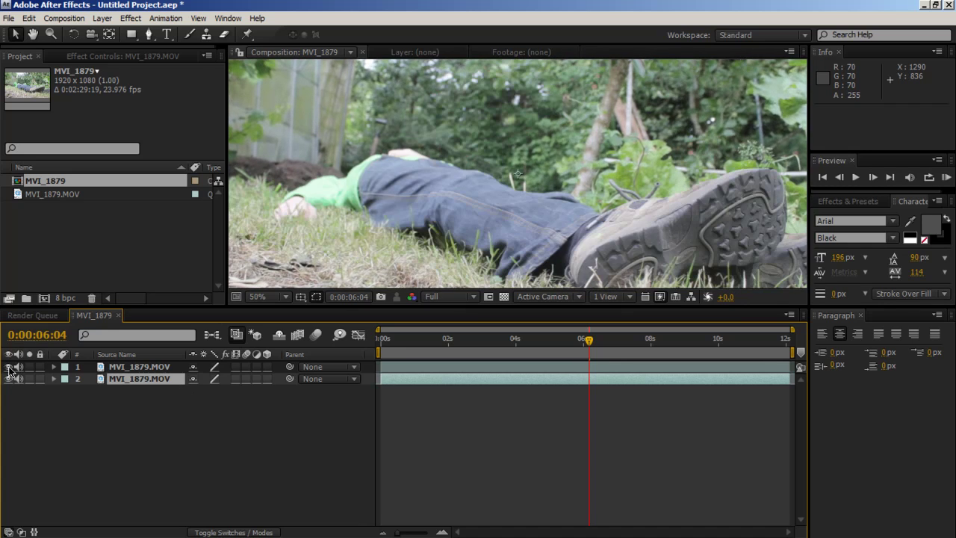
{"action": "left_click", "coordinate": [10, 369]}
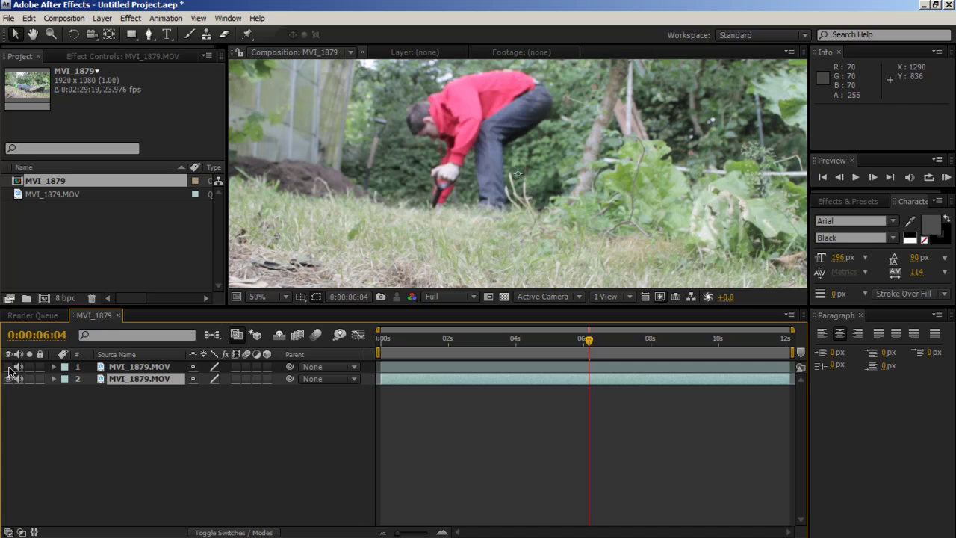
Step: Select the lying-man layer at the first frame and zoom in on his arm
{"action": "left_click", "coordinate": [140, 367]}
{"action": "key", "text": "Home"}
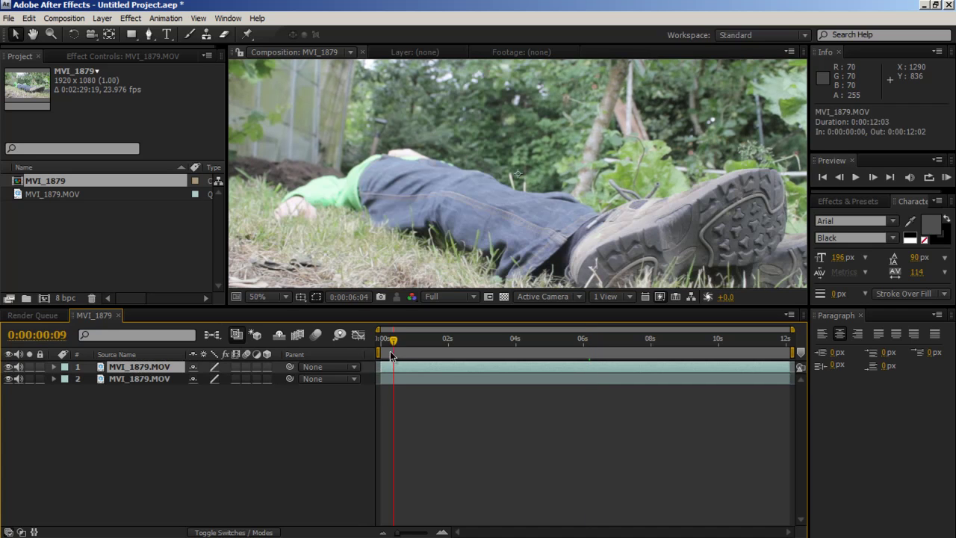
{"action": "key", "text": "period"}
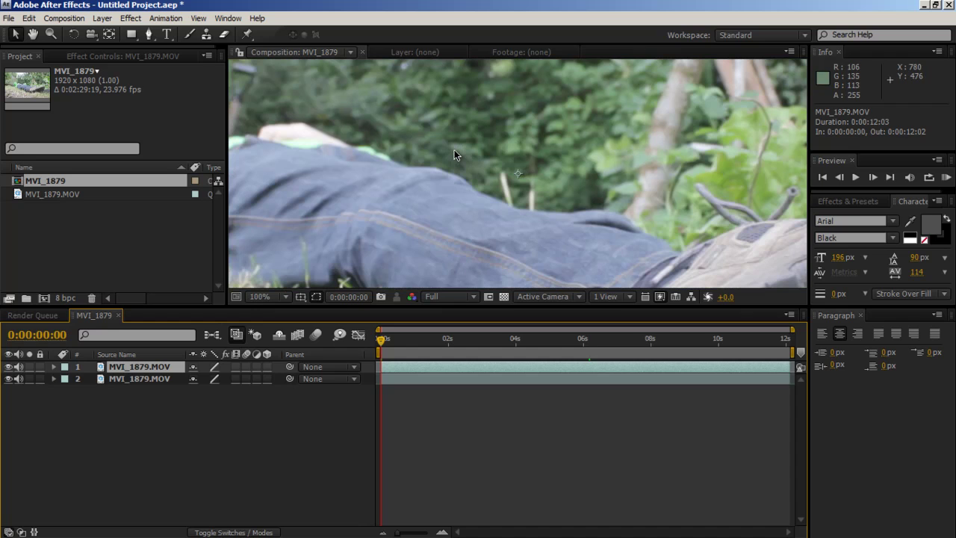
{"action": "scroll", "coordinate": [512, 219], "scroll_direction": "up", "scroll_amount": 1}
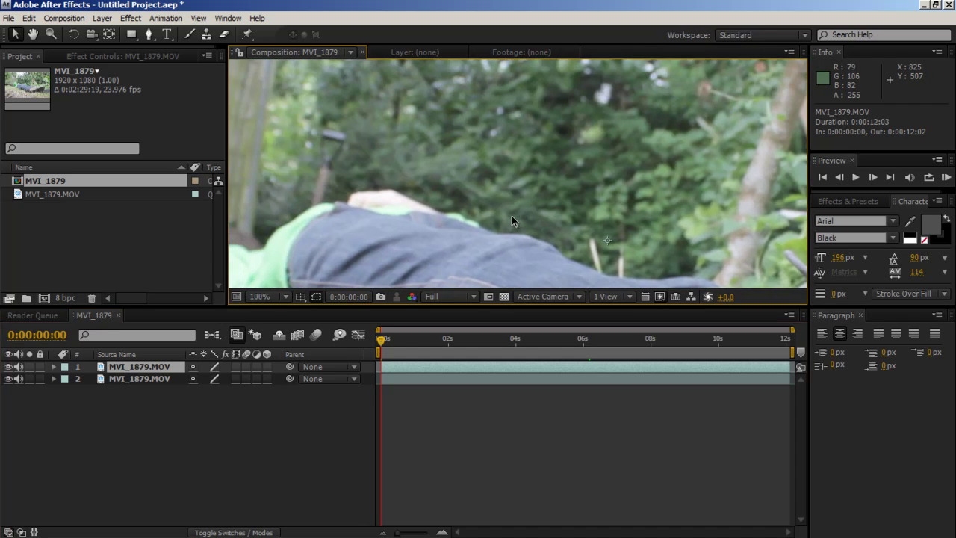
{"action": "scroll", "coordinate": [307, 79], "scroll_direction": "up", "scroll_amount": 1}
{"action": "left_click_drag", "start_coordinate": [378, 177], "coordinate": [391, 128]}
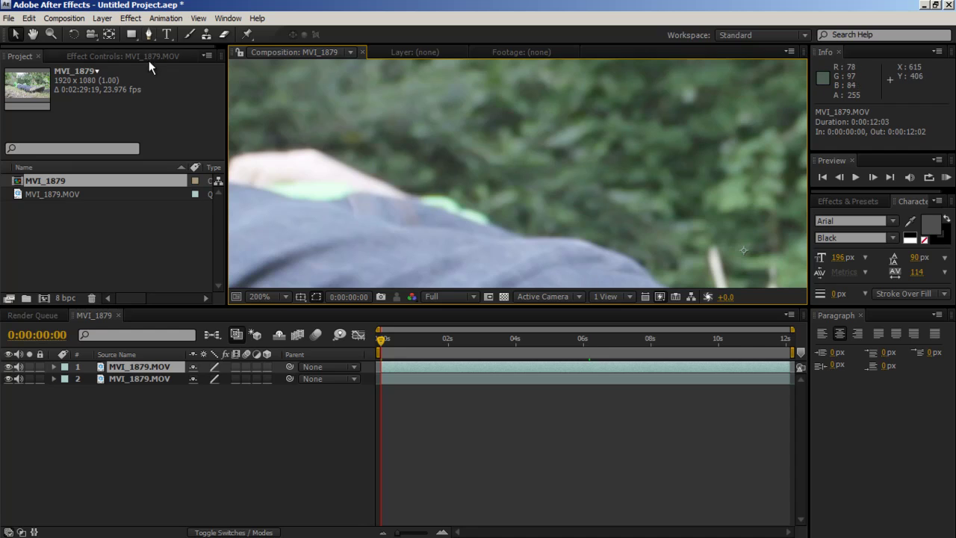
Step: Switch to the Pen tool with RotoBezier enabled
{"action": "key", "text": "g"}
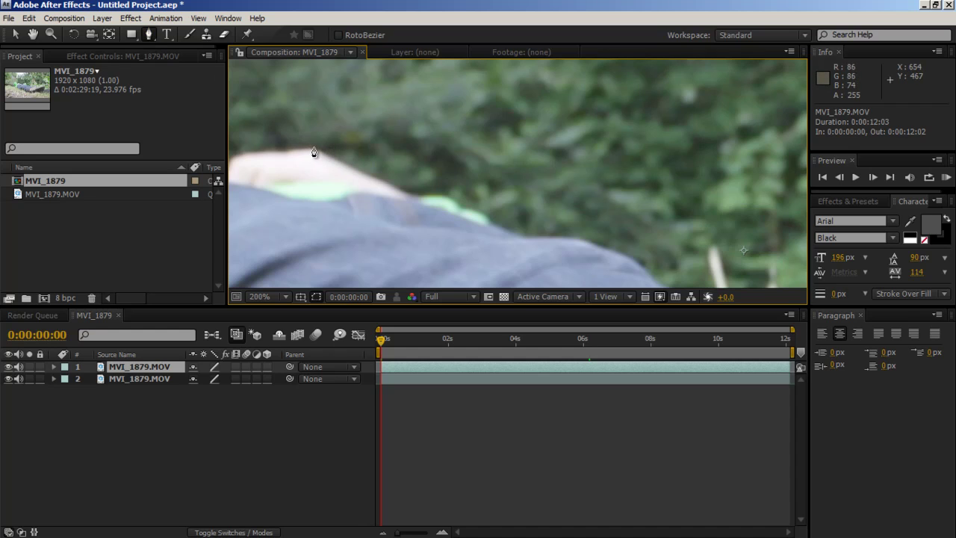
{"action": "scroll", "coordinate": [314, 152], "scroll_direction": "up", "scroll_amount": 2}
{"action": "left_click", "coordinate": [338, 35]}
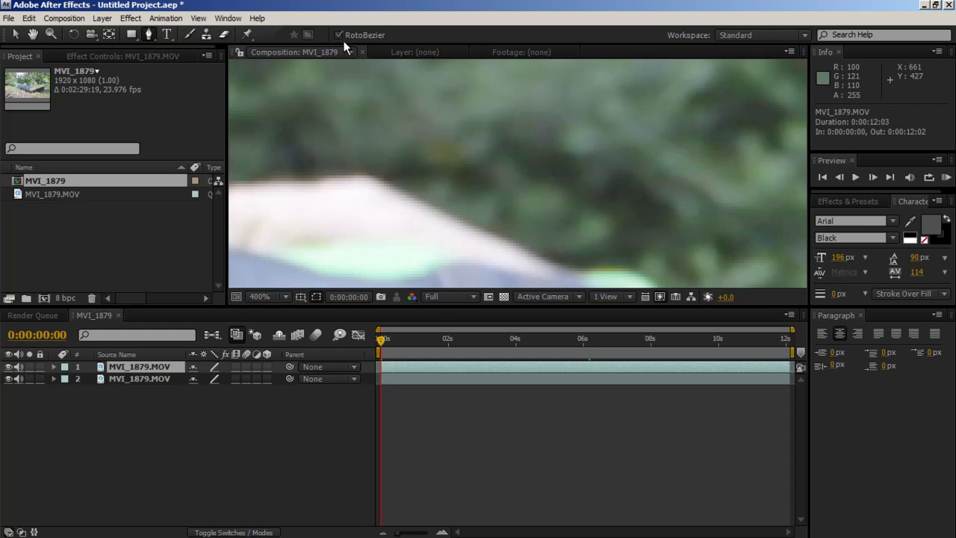
Step: Place mask points from the back of his hand along the arm and green sleeve
{"action": "left_click", "coordinate": [336, 177]}
{"action": "left_click", "coordinate": [396, 189]}
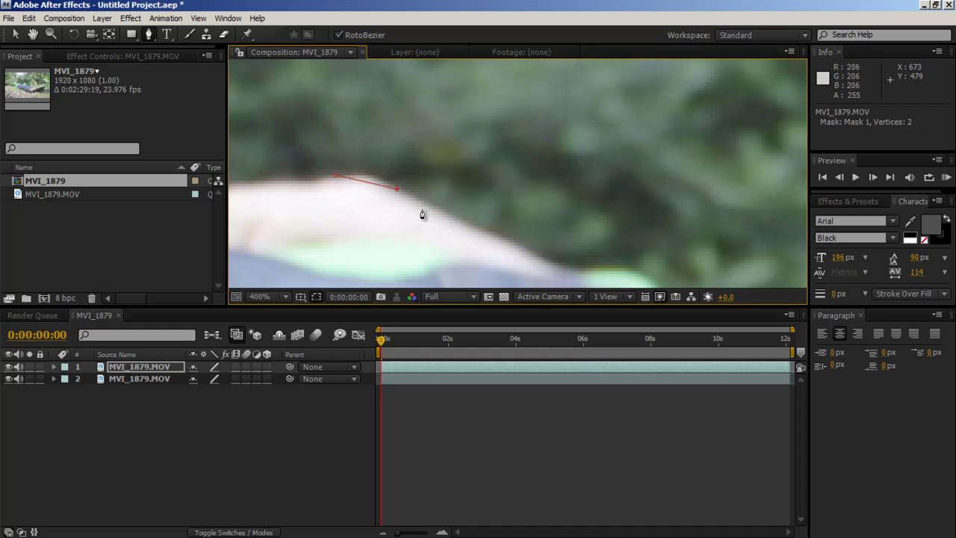
{"action": "left_click", "coordinate": [471, 225]}
{"action": "left_click_drag", "start_coordinate": [508, 226], "coordinate": [432, 122]}
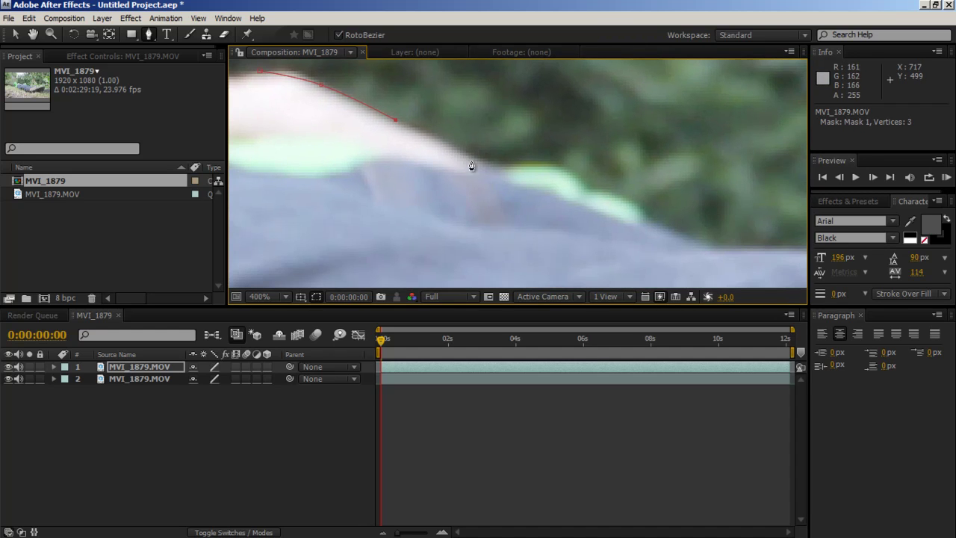
{"action": "left_click", "coordinate": [480, 159]}
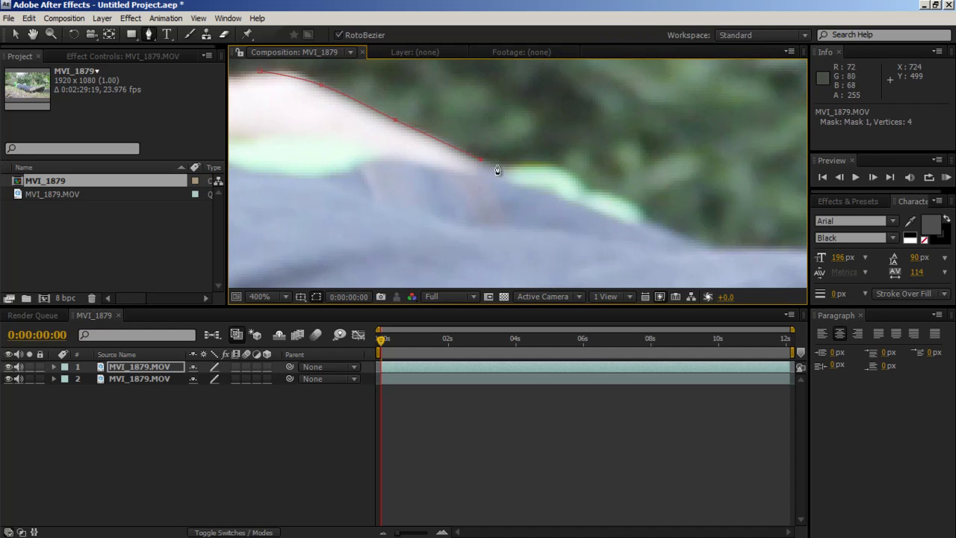
{"action": "left_click", "coordinate": [573, 179]}
{"action": "left_click", "coordinate": [595, 191]}
Step: Continue the mask points along the top of his jeans to the thigh
{"action": "left_click", "coordinate": [639, 206]}
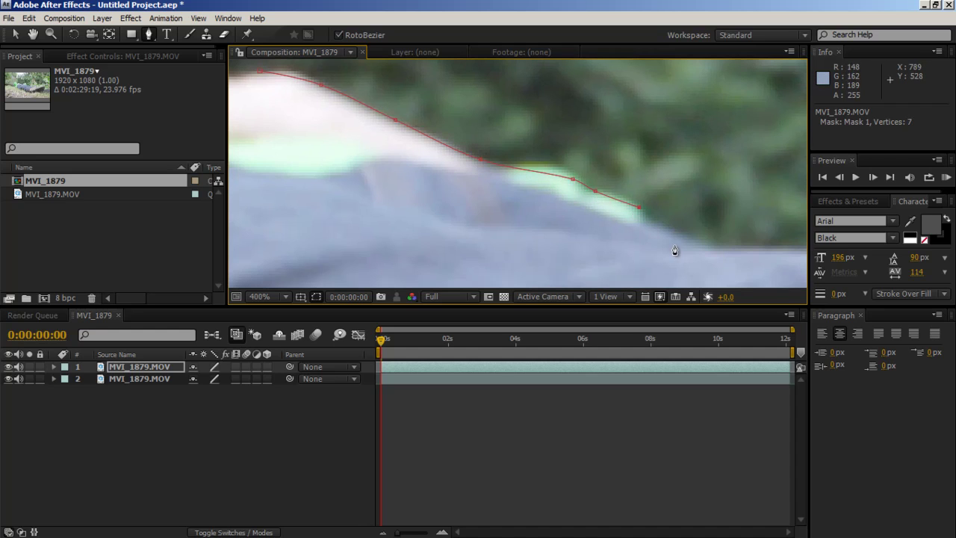
{"action": "left_click", "coordinate": [684, 240]}
{"action": "left_click", "coordinate": [785, 251]}
{"action": "left_click_drag", "start_coordinate": [777, 245], "coordinate": [499, 245]}
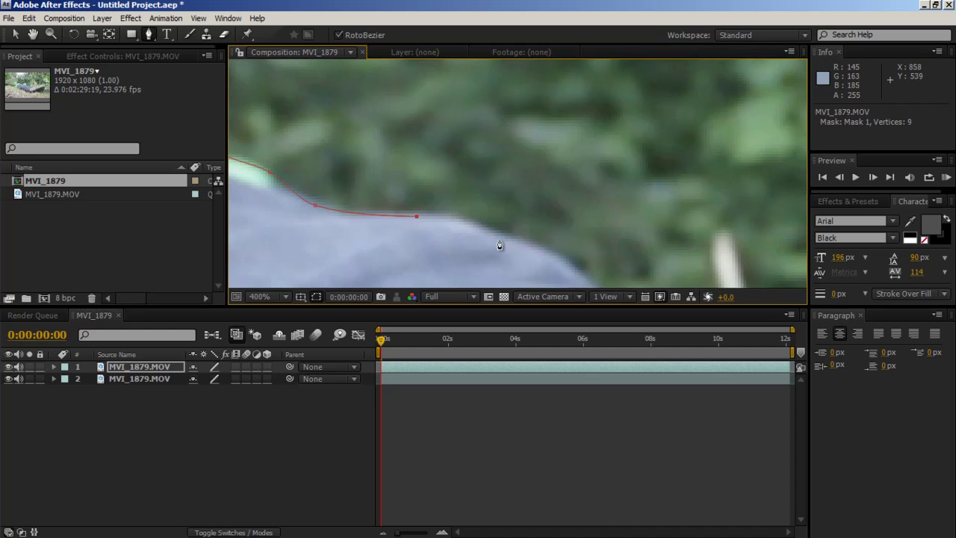
{"action": "left_click", "coordinate": [505, 246]}
{"action": "left_click", "coordinate": [575, 271]}
{"action": "left_click_drag", "start_coordinate": [575, 271], "coordinate": [470, 118]}
{"action": "left_click_drag", "start_coordinate": [542, 181], "coordinate": [439, 142]}
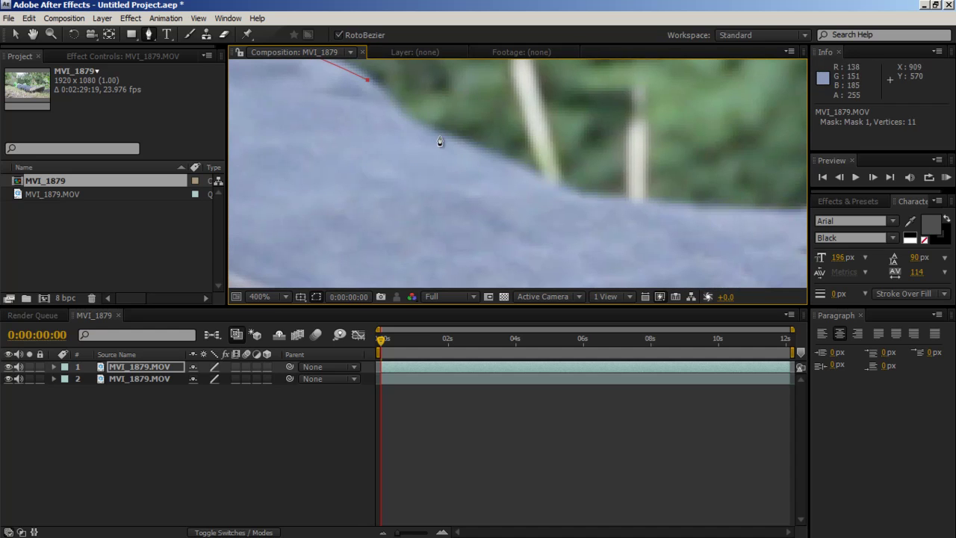
{"action": "left_click", "coordinate": [416, 125]}
{"action": "left_click", "coordinate": [589, 203]}
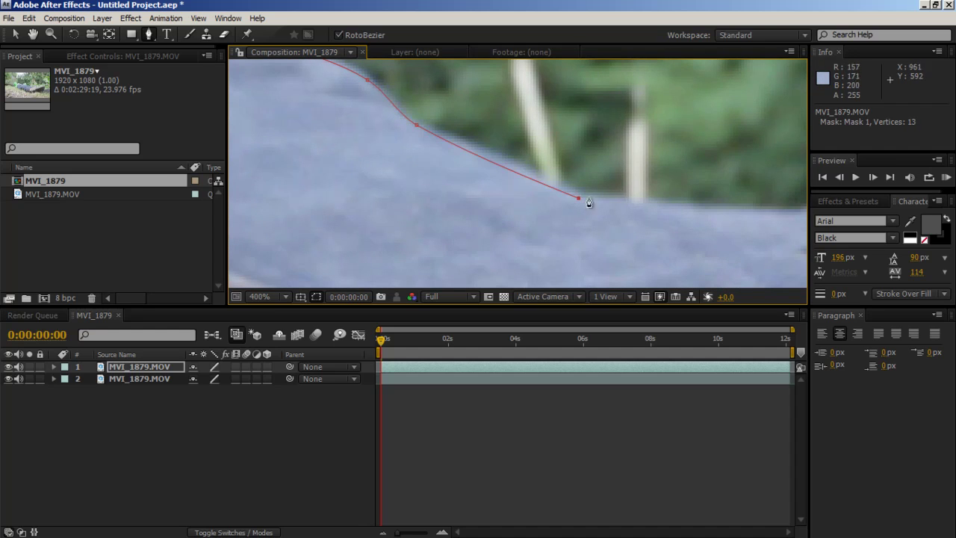
Step: Extend the mask past the knee and lower leg to where the jeans meet the shoe
{"action": "left_click_drag", "start_coordinate": [656, 189], "coordinate": [469, 174]}
{"action": "left_click", "coordinate": [570, 188]}
{"action": "left_click", "coordinate": [652, 178]}
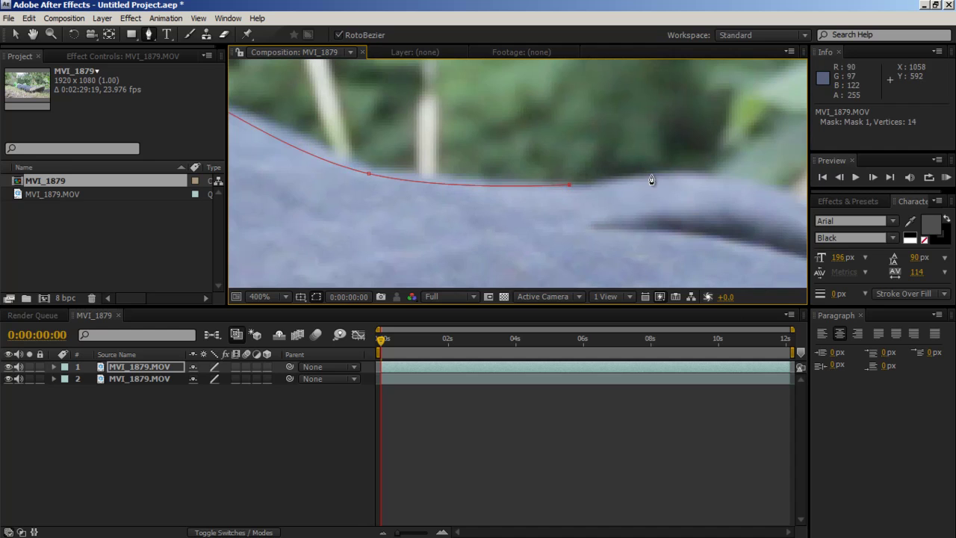
{"action": "left_click_drag", "start_coordinate": [708, 185], "coordinate": [501, 146]}
{"action": "left_click", "coordinate": [576, 142]}
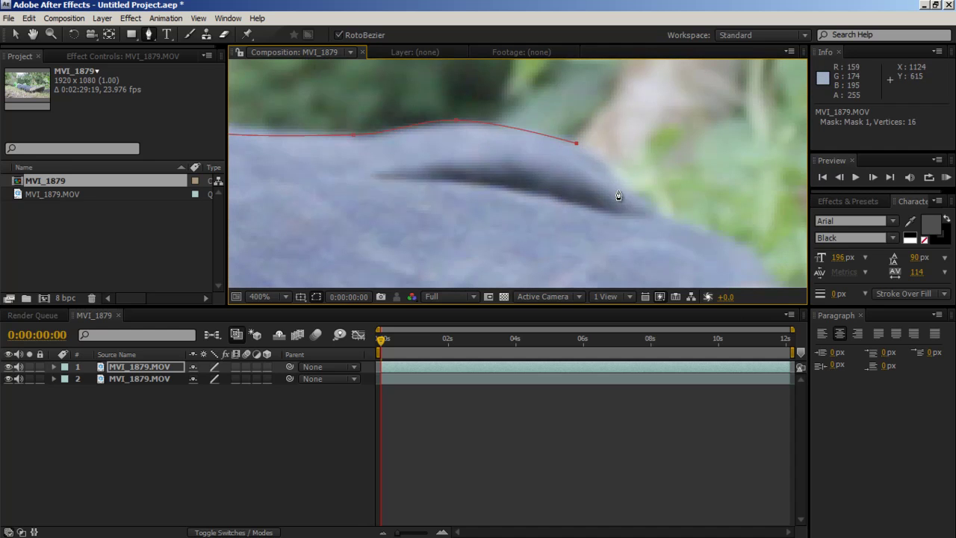
{"action": "left_click", "coordinate": [662, 219]}
{"action": "scroll", "coordinate": [661, 219], "scroll_direction": "down", "scroll_amount": 2}
{"action": "scroll", "coordinate": [536, 154], "scroll_direction": "down", "scroll_amount": 1}
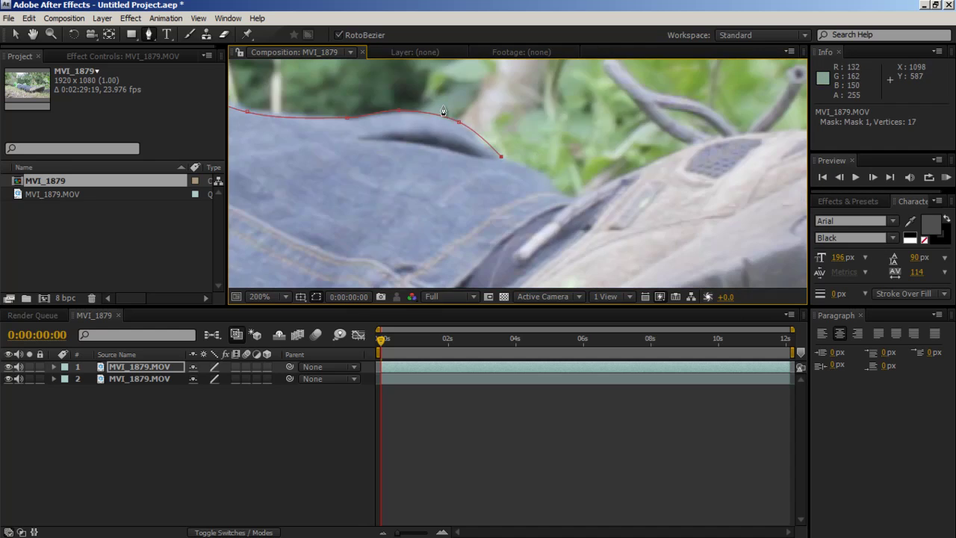
{"action": "scroll", "coordinate": [649, 250], "scroll_direction": "down", "scroll_amount": 1}
{"action": "scroll", "coordinate": [649, 250], "scroll_direction": "down", "scroll_amount": 2}
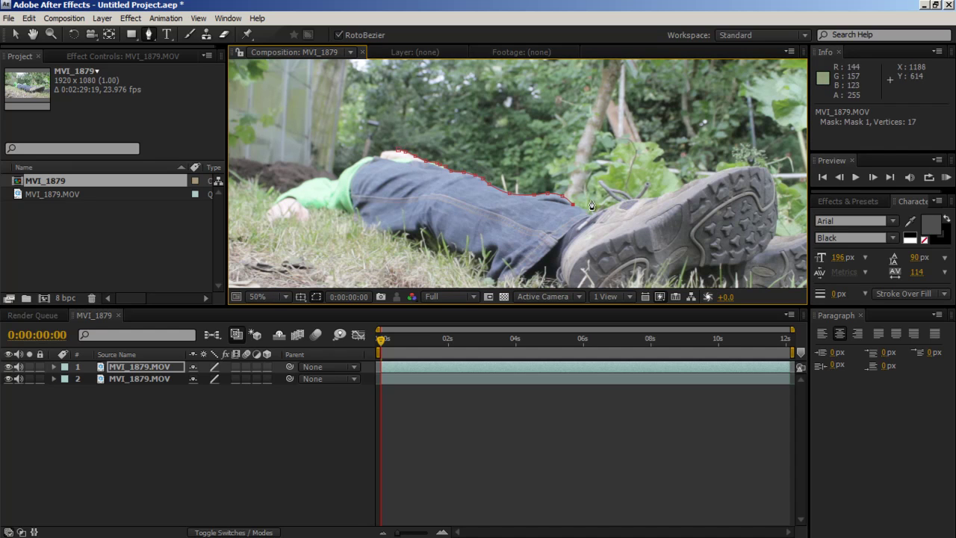
Step: Carry the mask over the shoe and around beyond the frame's right edge
{"action": "left_click", "coordinate": [628, 194]}
{"action": "left_click", "coordinate": [716, 160]}
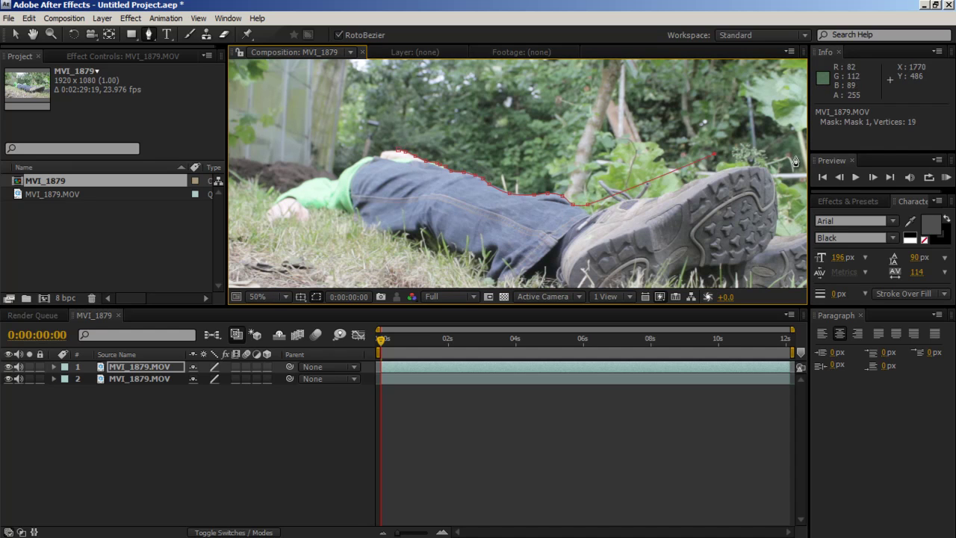
{"action": "left_click", "coordinate": [799, 162]}
{"action": "left_click_drag", "start_coordinate": [799, 162], "coordinate": [622, 122]}
{"action": "scroll", "coordinate": [645, 275], "scroll_direction": "up", "scroll_amount": 2}
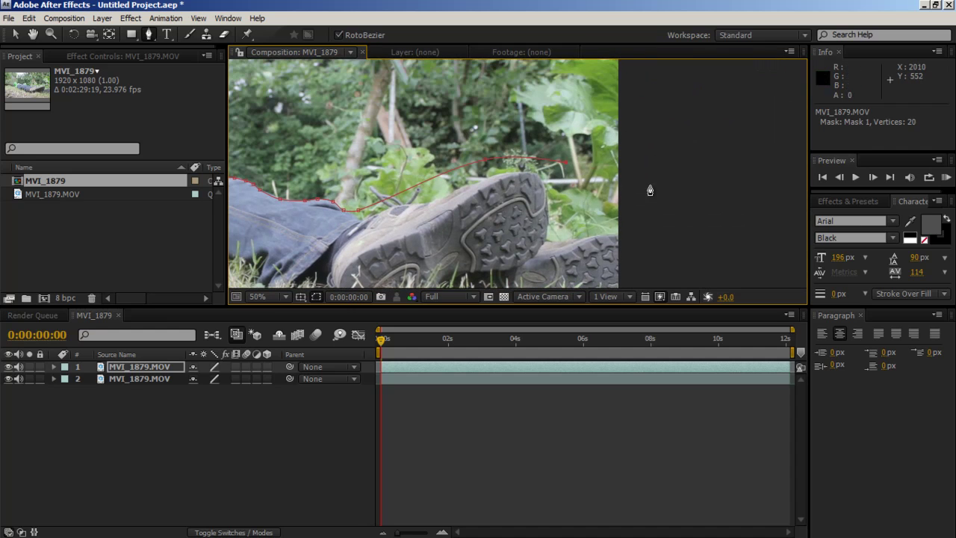
{"action": "left_click", "coordinate": [677, 159]}
{"action": "scroll", "coordinate": [677, 224], "scroll_direction": "down", "scroll_amount": 3}
{"action": "left_click", "coordinate": [676, 283]}
{"action": "left_click", "coordinate": [600, 278]}
{"action": "scroll", "coordinate": [455, 261], "scroll_direction": "down", "scroll_amount": 2}
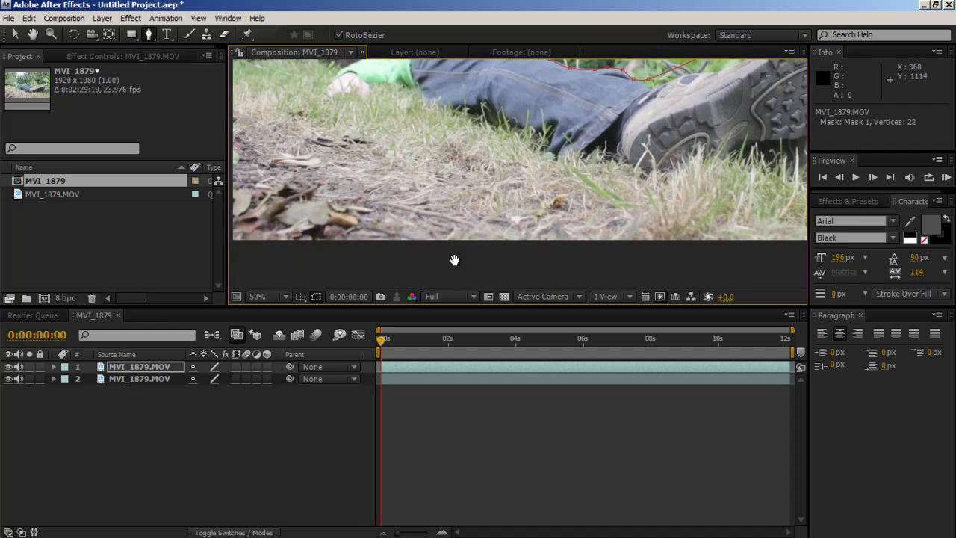
{"action": "scroll", "coordinate": [490, 264], "scroll_direction": "left", "scroll_amount": 5}
Step: Loop the mask beyond the left edge and back along the grass to the shirt
{"action": "left_click", "coordinate": [490, 169]}
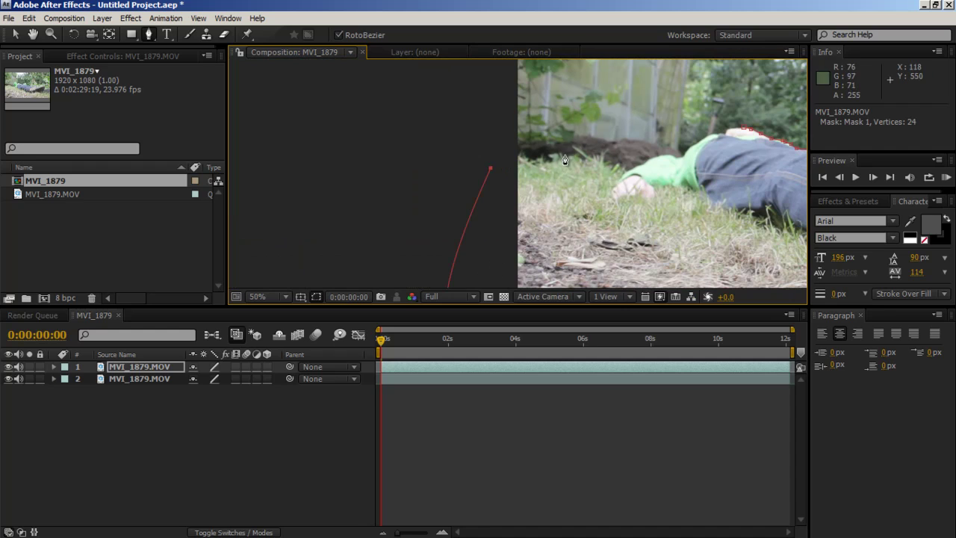
{"action": "scroll", "coordinate": [624, 149], "scroll_direction": "up", "scroll_amount": 2}
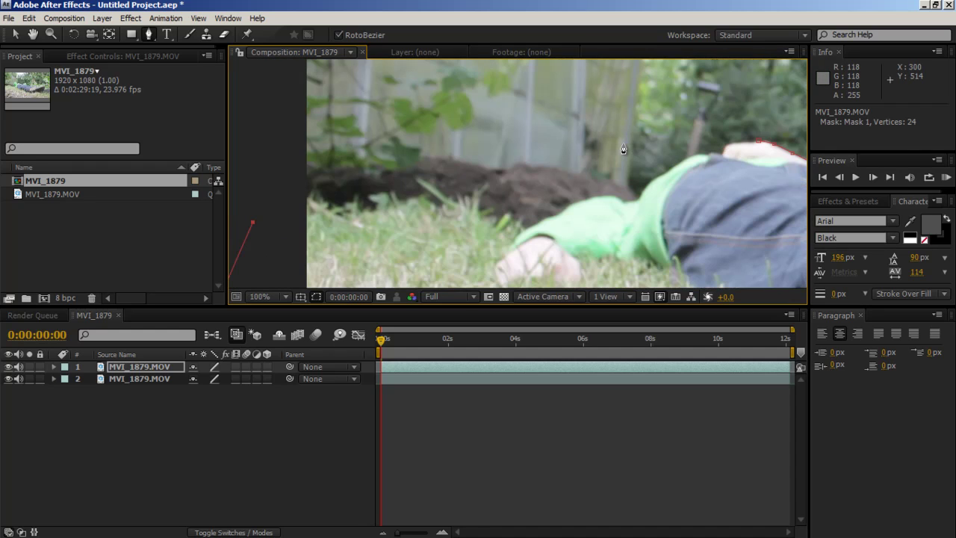
{"action": "left_click", "coordinate": [297, 221]}
{"action": "left_click", "coordinate": [333, 228]}
{"action": "left_click", "coordinate": [431, 223]}
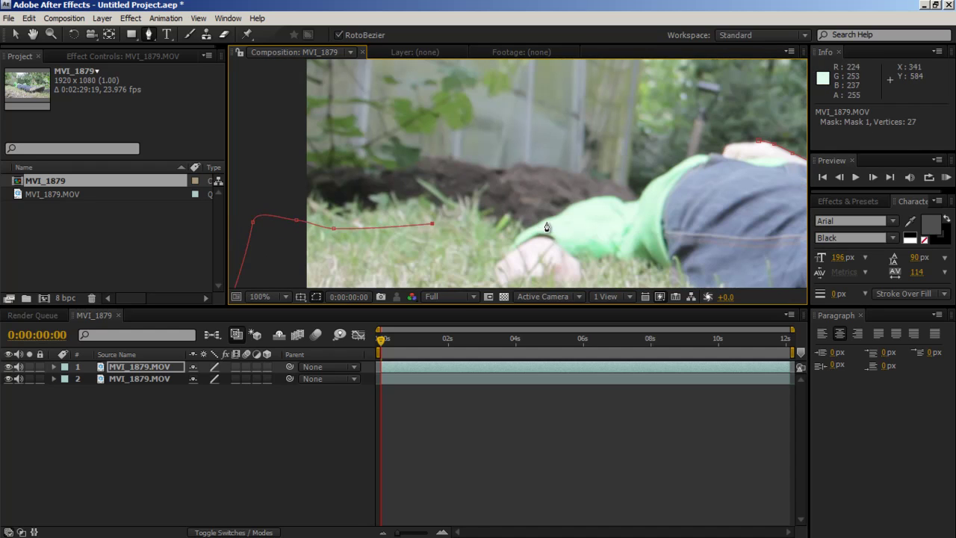
{"action": "left_click", "coordinate": [553, 217]}
{"action": "left_click", "coordinate": [581, 201]}
{"action": "left_click", "coordinate": [611, 198]}
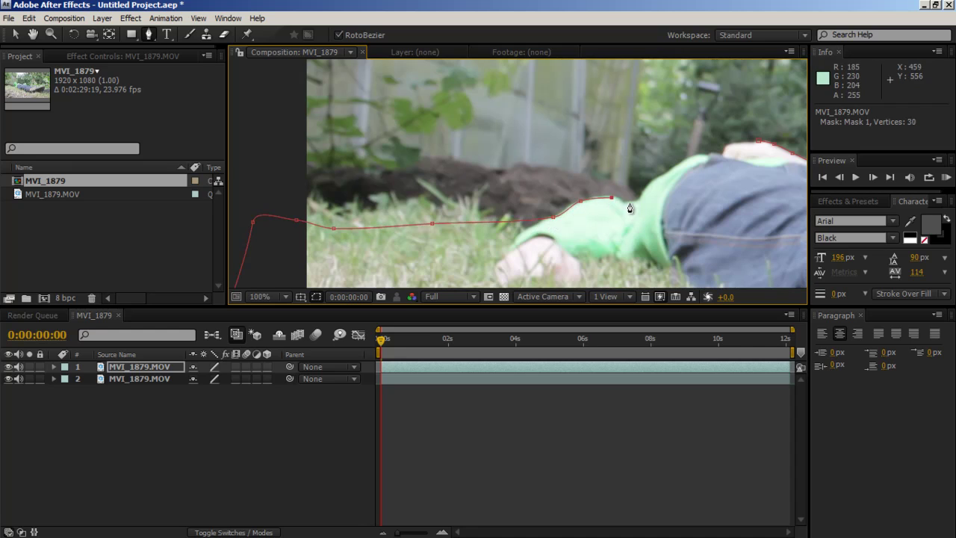
Step: Trace the mask up the shirt edge and along the top of his body to the shoulder
{"action": "left_click", "coordinate": [640, 198]}
{"action": "left_click", "coordinate": [680, 165]}
{"action": "left_click", "coordinate": [695, 156]}
{"action": "left_click", "coordinate": [723, 153]}
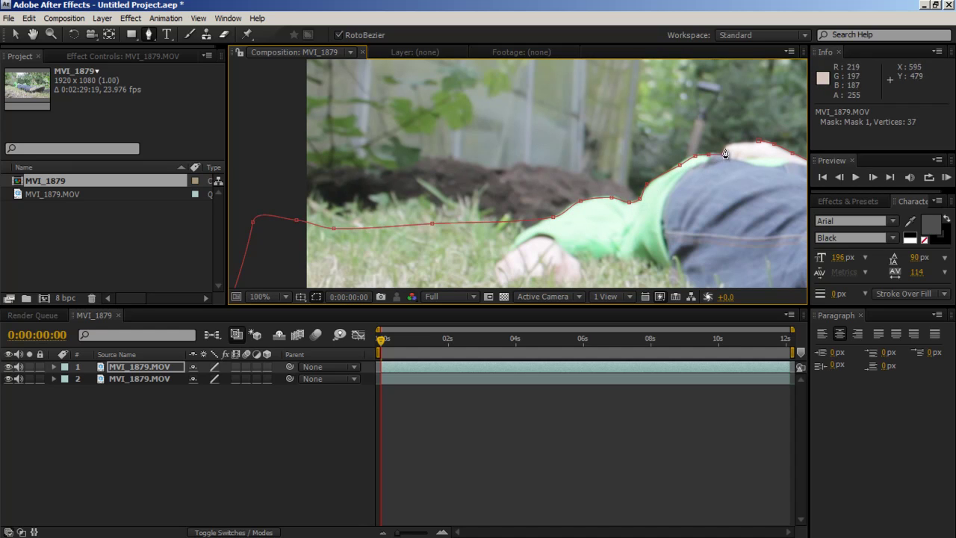
{"action": "left_click", "coordinate": [727, 142]}
{"action": "left_click", "coordinate": [747, 141]}
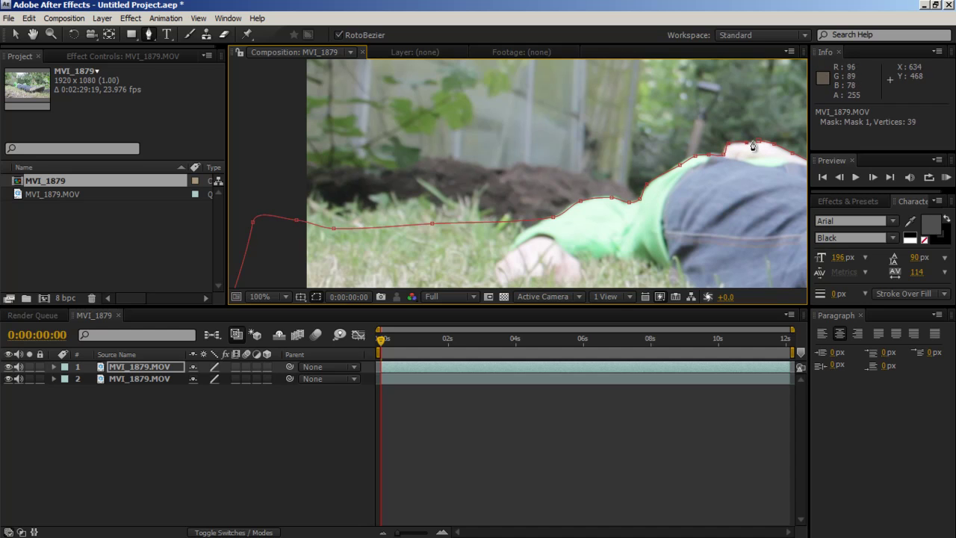
{"action": "left_click_drag", "start_coordinate": [762, 145], "coordinate": [484, 179]}
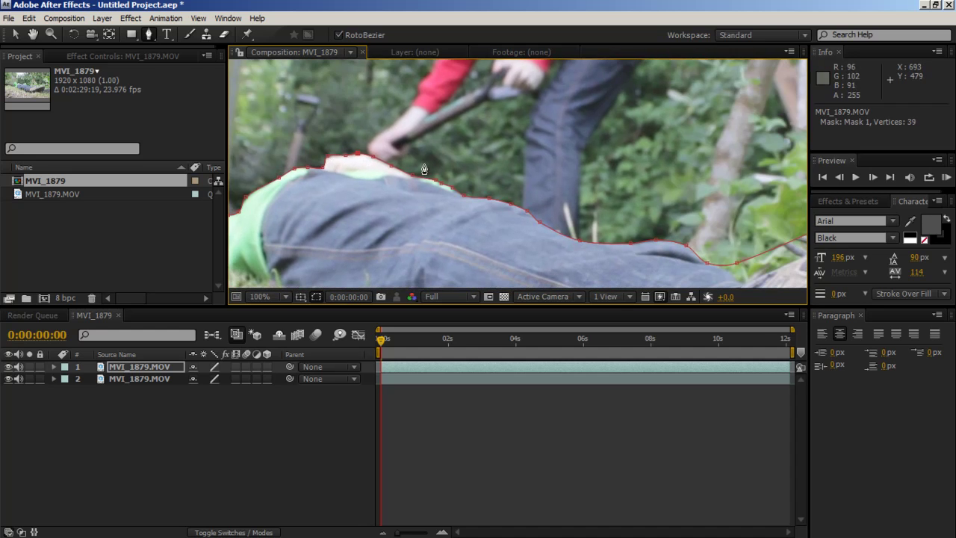
{"action": "scroll", "coordinate": [484, 180], "scroll_direction": "down", "scroll_amount": 2}
{"action": "scroll", "coordinate": [484, 180], "scroll_direction": "down", "scroll_amount": 1}
{"action": "scroll", "coordinate": [489, 190], "scroll_direction": "up", "scroll_amount": 2}
{"action": "scroll", "coordinate": [497, 201], "scroll_direction": "up", "scroll_amount": 2}
{"action": "scroll", "coordinate": [503, 214], "scroll_direction": "up", "scroll_amount": 3}
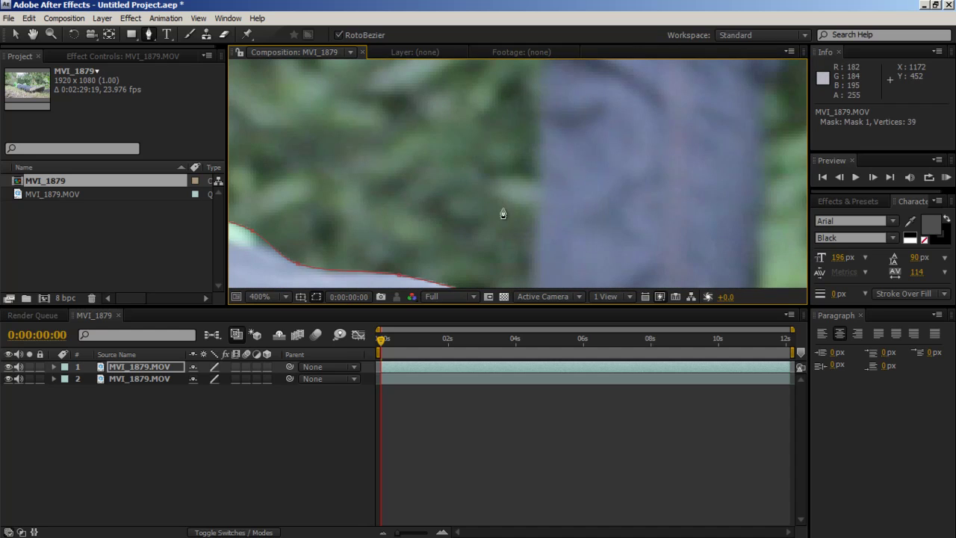
Step: Give Mask 1 on the top layer a 5-pixel feather and inspect the edge
{"action": "left_click", "coordinate": [217, 482]}
{"action": "scroll", "coordinate": [418, 239], "scroll_direction": "down", "scroll_amount": 1}
{"action": "scroll", "coordinate": [418, 239], "scroll_direction": "down", "scroll_amount": 2}
{"action": "scroll", "coordinate": [421, 236], "scroll_direction": "up", "scroll_amount": 2}
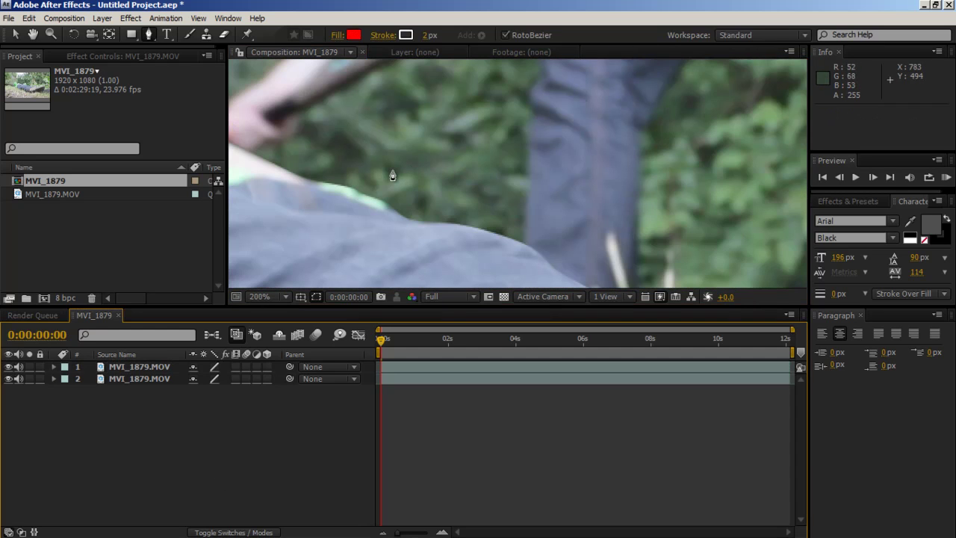
{"action": "left_click", "coordinate": [146, 368]}
{"action": "key", "text": "m"}
{"action": "key", "text": "m"}
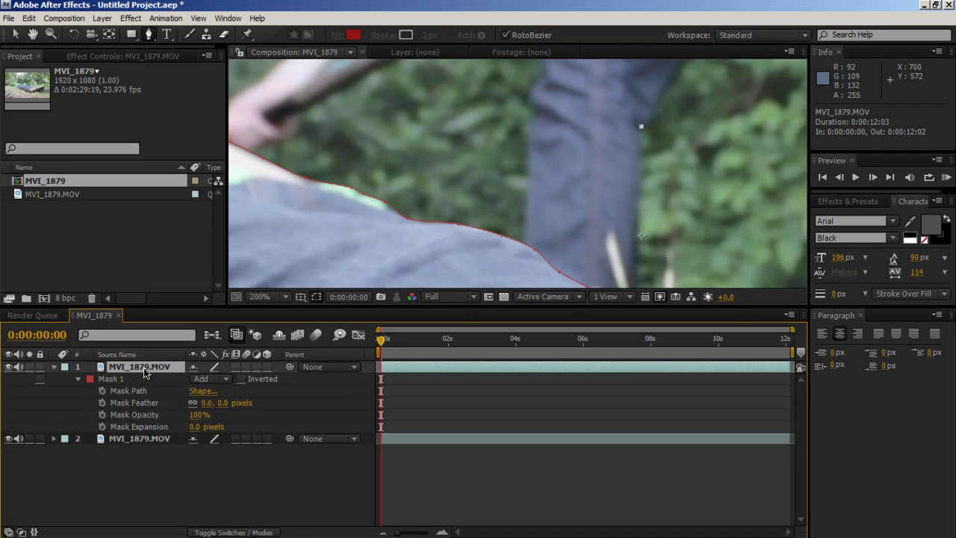
{"action": "left_click", "coordinate": [222, 403]}
{"action": "type", "text": "5"}
{"action": "key", "text": "Return"}
{"action": "left_click", "coordinate": [240, 485]}
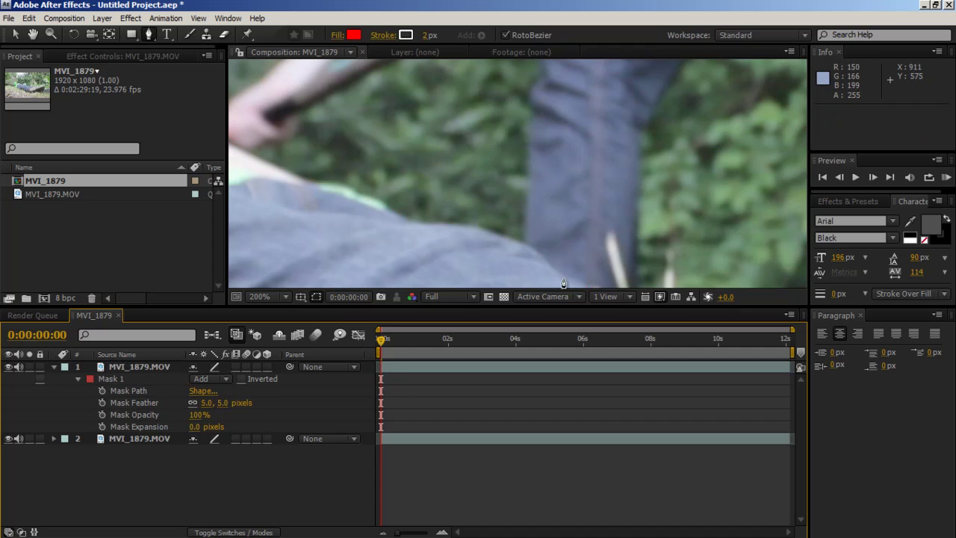
{"action": "mouse_move", "coordinate": [563, 284]}
{"action": "left_mouse_down"}
{"action": "mouse_move", "coordinate": [408, 156]}
{"action": "mouse_move", "coordinate": [342, 121]}
{"action": "mouse_move", "coordinate": [484, 198]}
{"action": "left_mouse_up"}
Step: Set Mask 1's expansion to -3 pixels and check the edge
{"action": "left_click", "coordinate": [195, 426]}
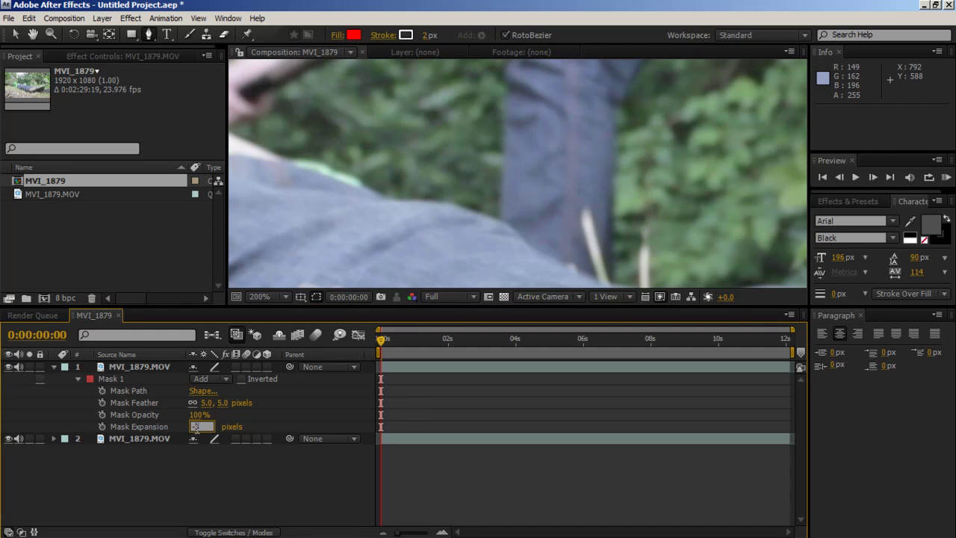
{"action": "type", "text": "-3"}
{"action": "key", "text": "Return"}
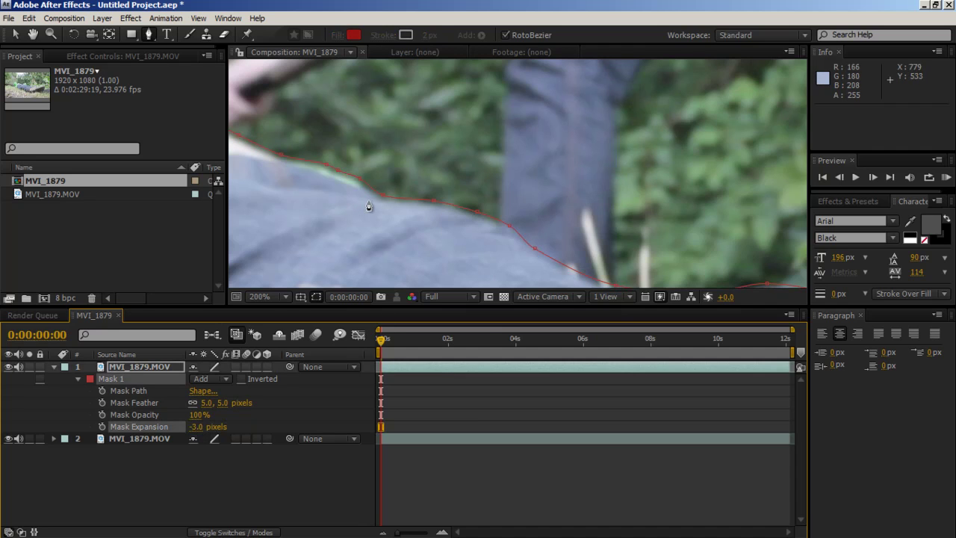
{"action": "left_click", "coordinate": [330, 518]}
{"action": "scroll", "coordinate": [516, 172], "scroll_direction": "down", "scroll_amount": 2}
{"action": "mouse_move", "coordinate": [388, 97]}
{"action": "left_mouse_down"}
{"action": "mouse_move", "coordinate": [599, 104]}
{"action": "mouse_move", "coordinate": [421, 224]}
{"action": "mouse_move", "coordinate": [284, 166]}
{"action": "left_mouse_up"}
{"action": "scroll", "coordinate": [420, 224], "scroll_direction": "down", "scroll_amount": 2}
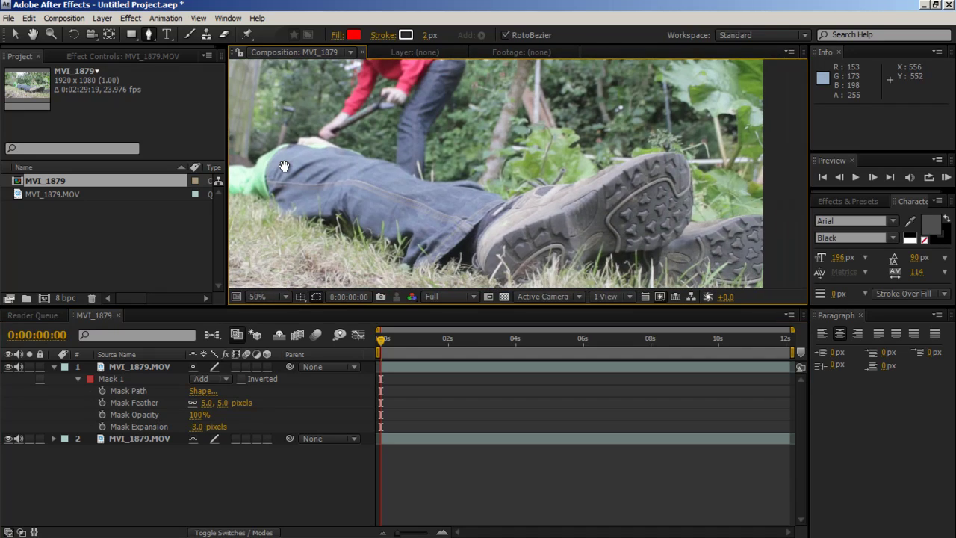
{"action": "left_click", "coordinate": [9, 440]}
{"action": "left_click_drag", "start_coordinate": [495, 153], "coordinate": [581, 141]}
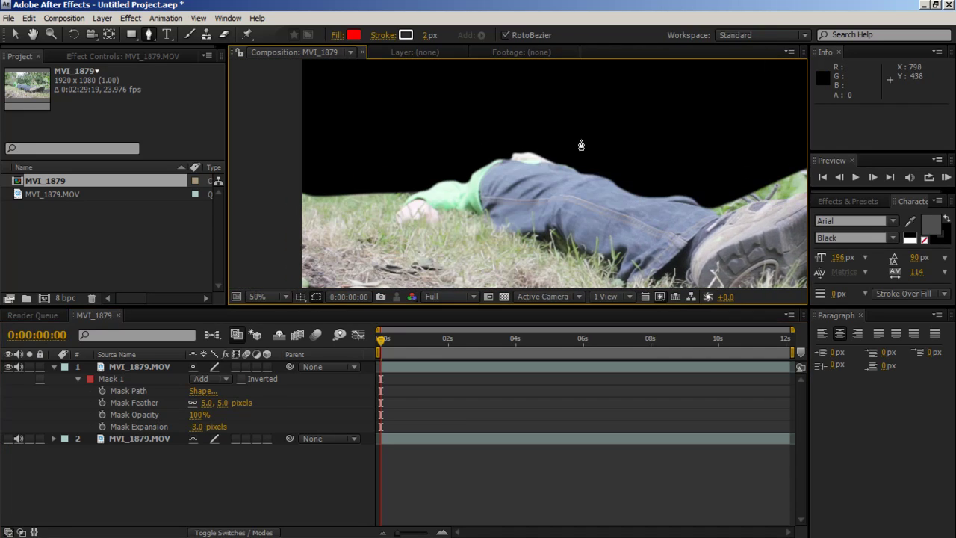
{"action": "left_click_drag", "start_coordinate": [520, 139], "coordinate": [349, 142]}
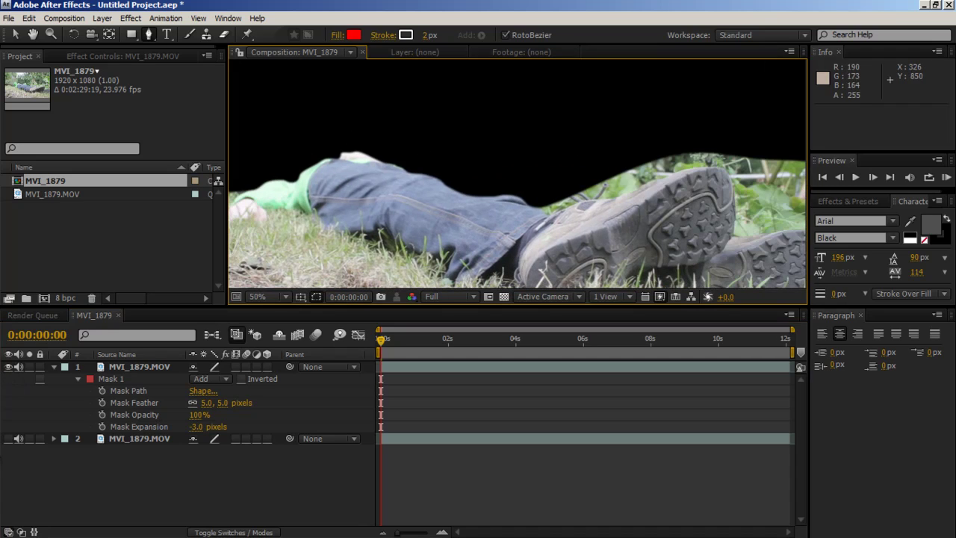
{"action": "left_click", "coordinate": [9, 439]}
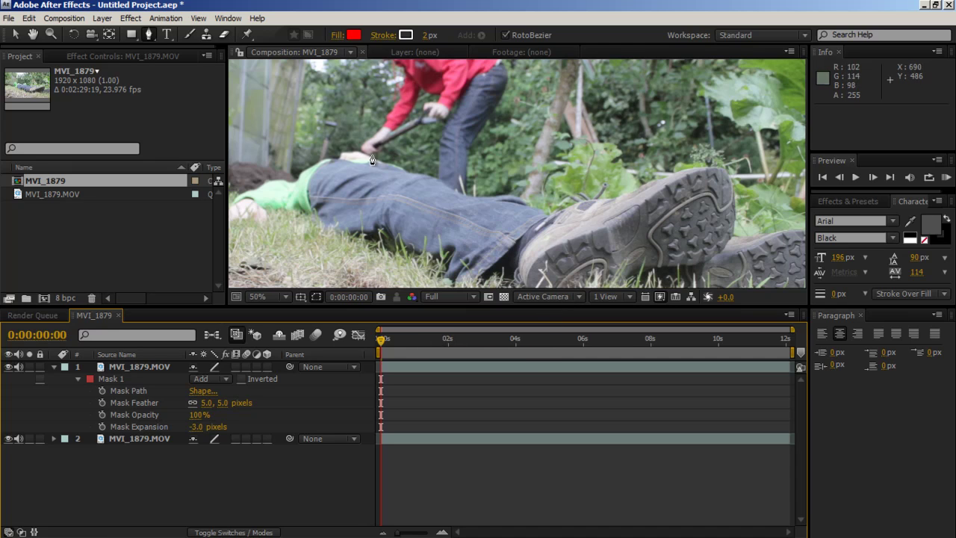
{"action": "scroll", "coordinate": [357, 155], "scroll_direction": "up", "scroll_amount": 2}
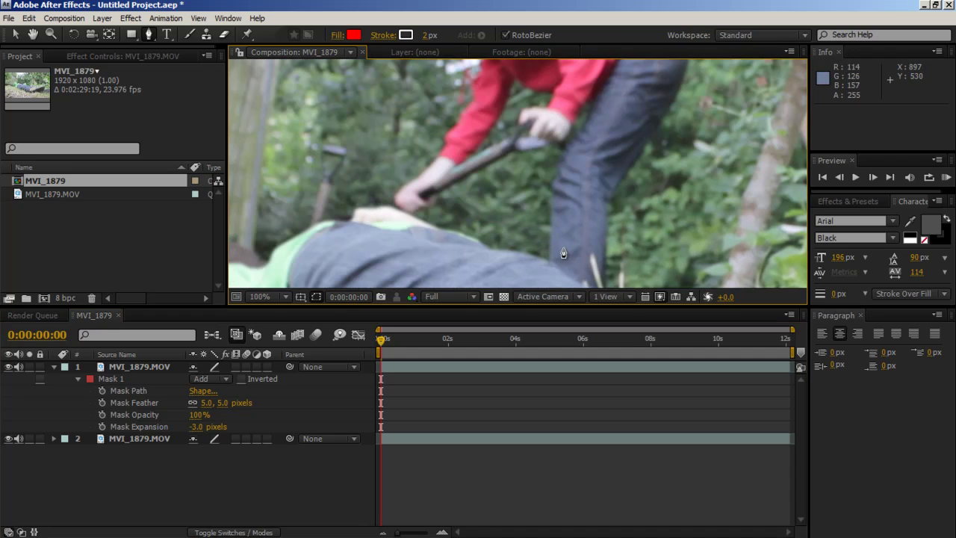
{"action": "scroll", "coordinate": [532, 151], "scroll_direction": "down", "scroll_amount": 3}
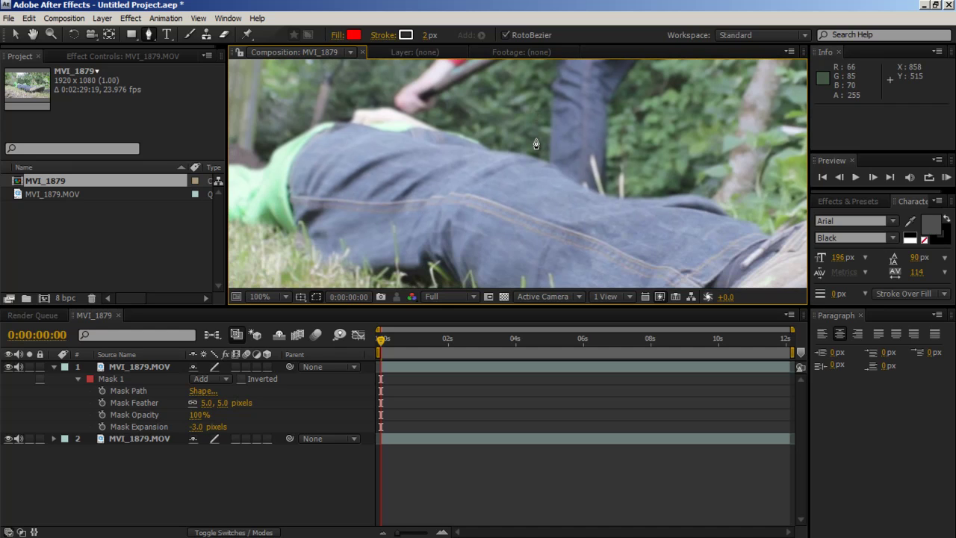
{"action": "left_click", "coordinate": [54, 367]}
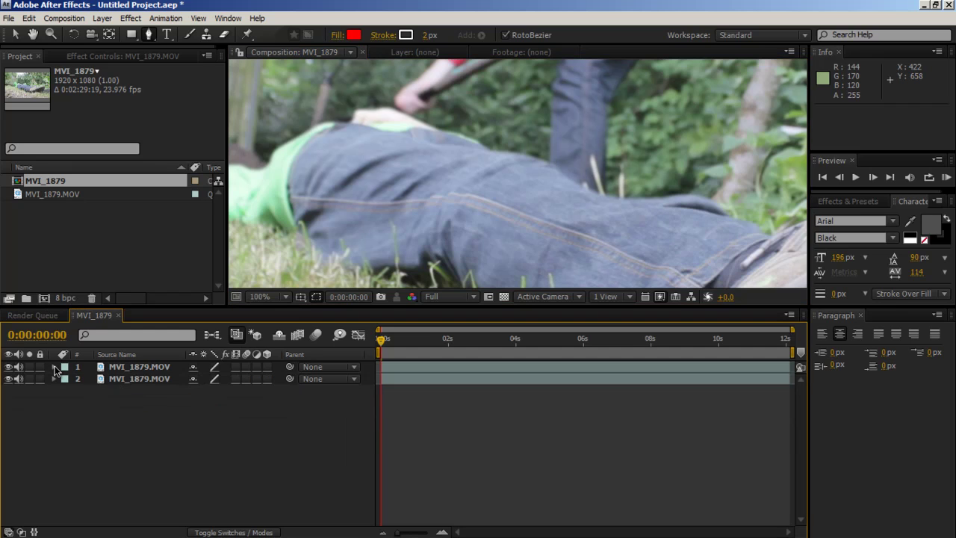
{"action": "left_click", "coordinate": [146, 366]}
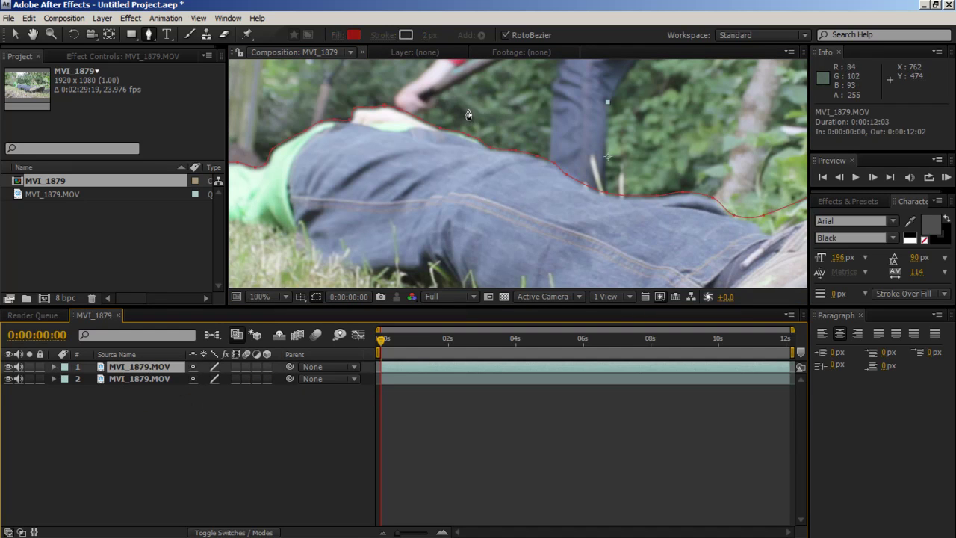
{"action": "mouse_move", "coordinate": [469, 114]}
{"action": "left_mouse_down"}
{"action": "mouse_move", "coordinate": [466, 209]}
{"action": "mouse_move", "coordinate": [612, 225]}
{"action": "left_mouse_up"}
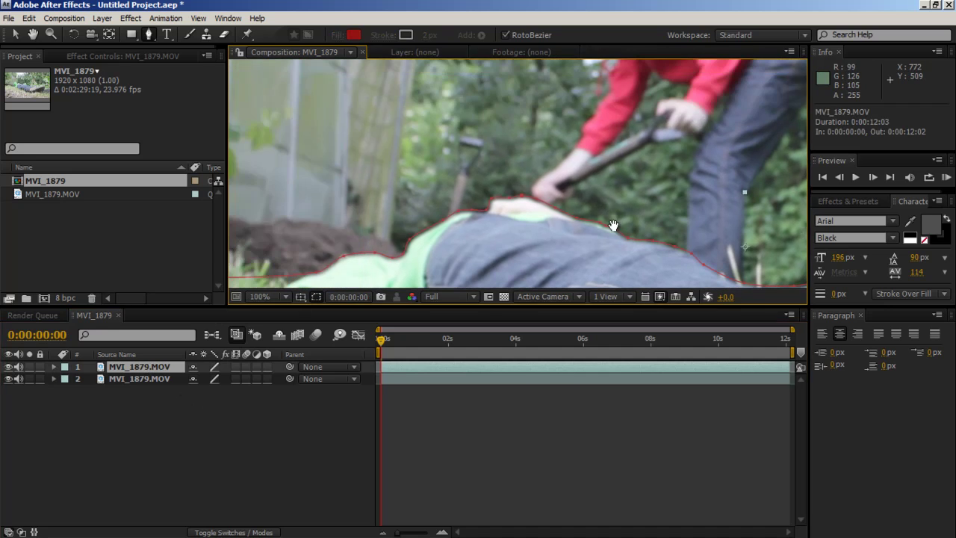
{"action": "scroll", "coordinate": [612, 179], "scroll_direction": "down", "scroll_amount": 2}
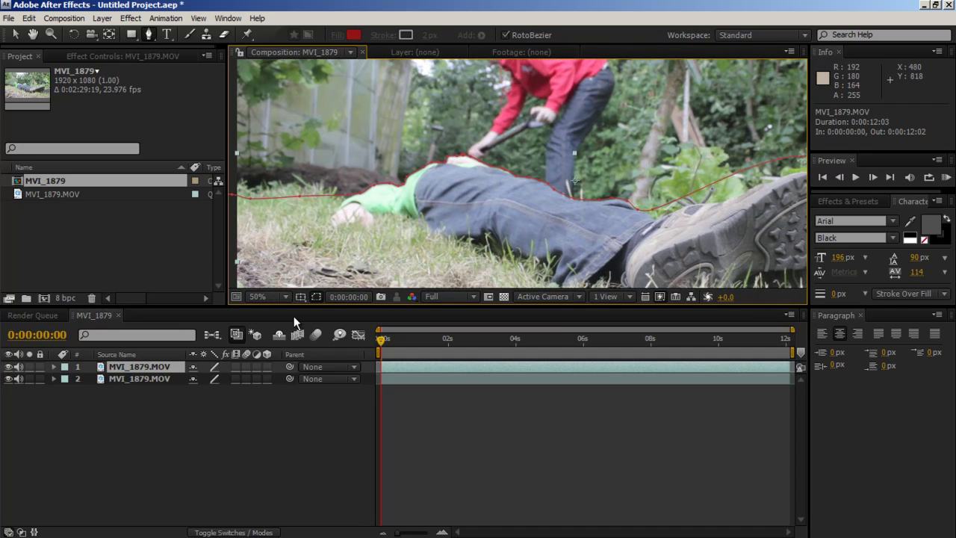
{"action": "left_click", "coordinate": [280, 298]}
{"action": "left_click", "coordinate": [299, 324]}
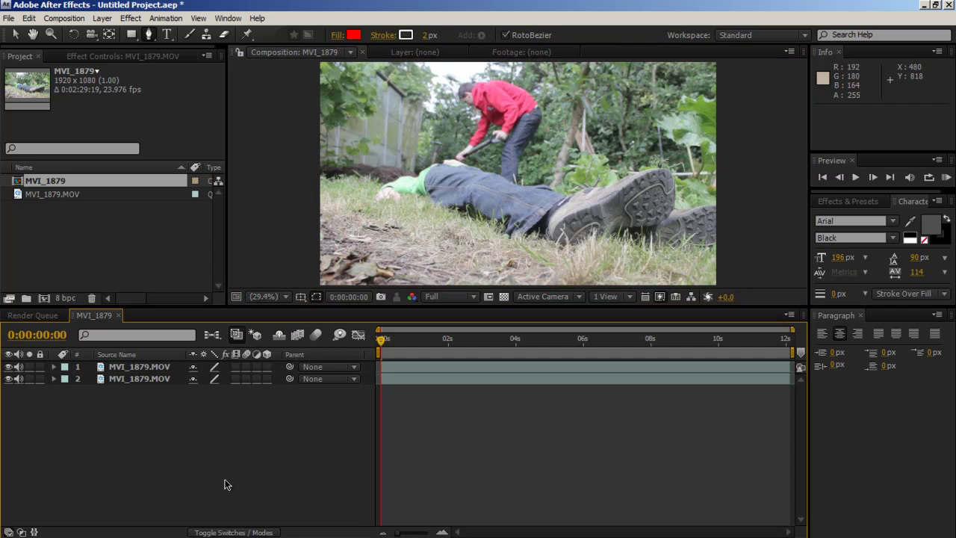
{"action": "key", "text": "KP_0"}
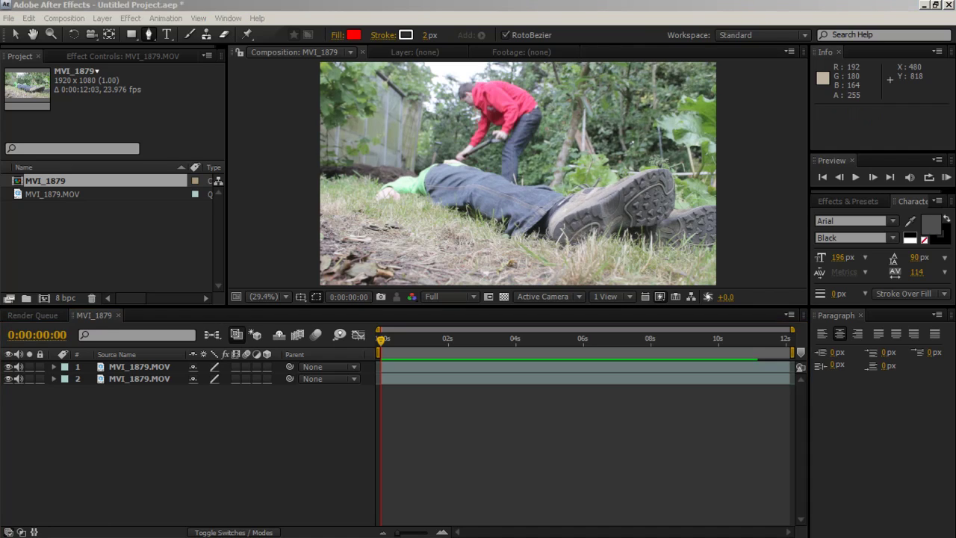
{"action": "left_click", "coordinate": [252, 485]}
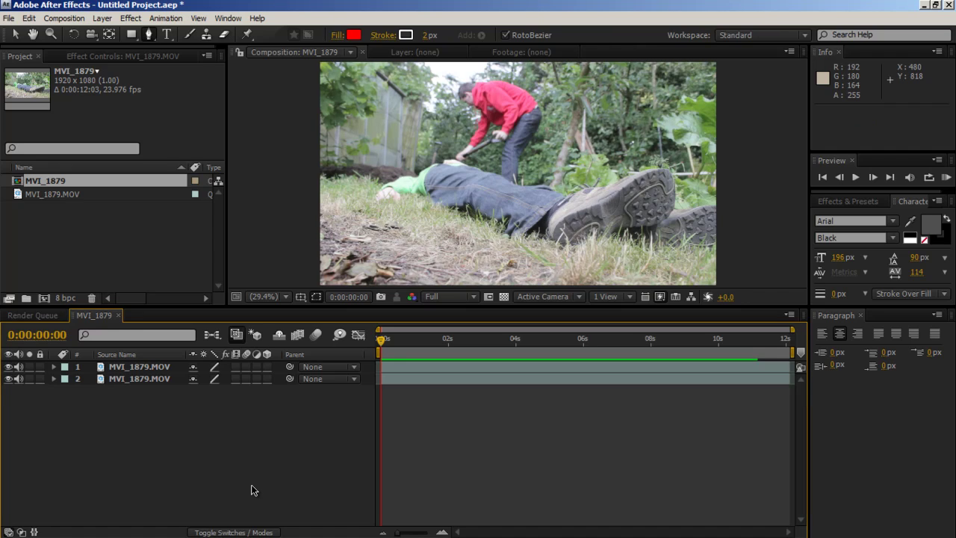
{"action": "key", "text": "KP_0"}
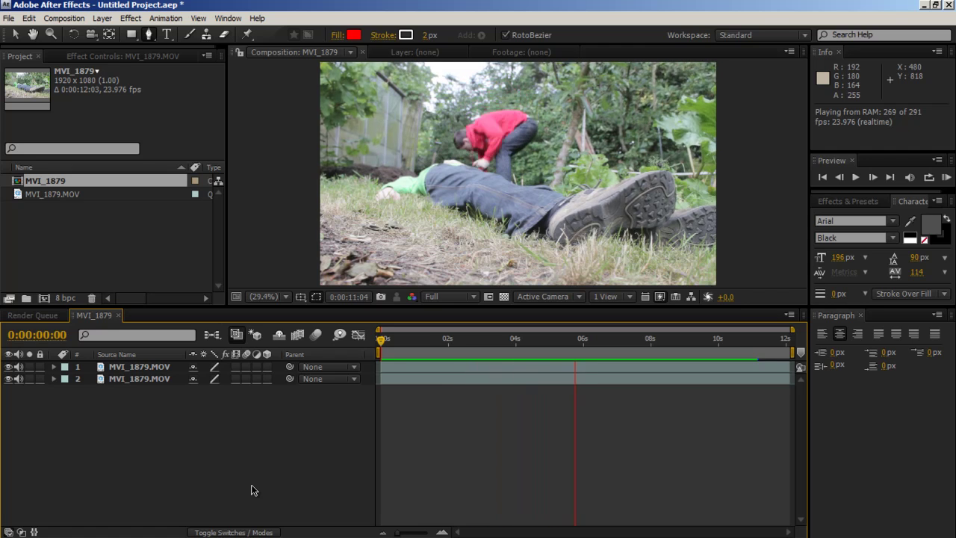
{"action": "key", "text": "space"}
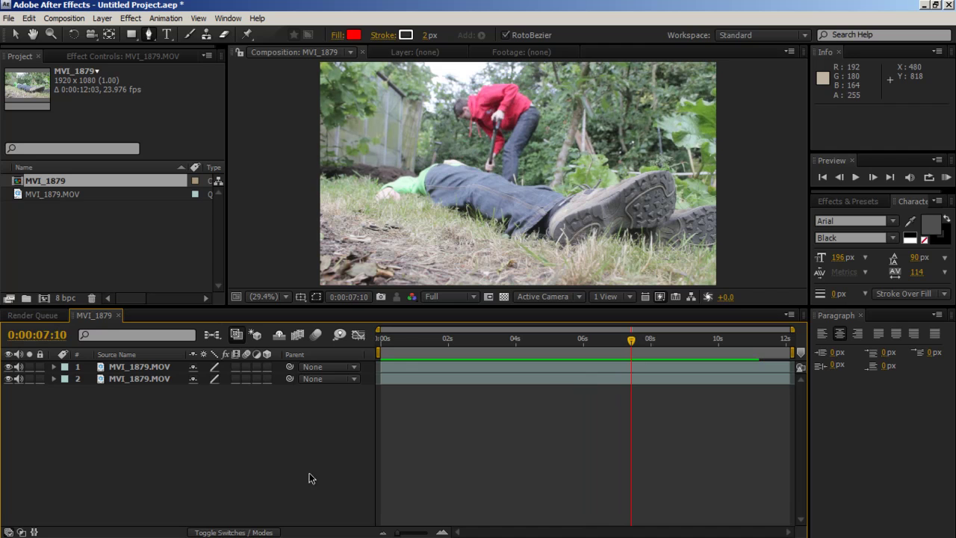
{"action": "mouse_move", "coordinate": [629, 349]}
{"action": "left_mouse_down"}
{"action": "mouse_move", "coordinate": [417, 334]}
{"action": "mouse_move", "coordinate": [631, 342]}
{"action": "left_mouse_up"}
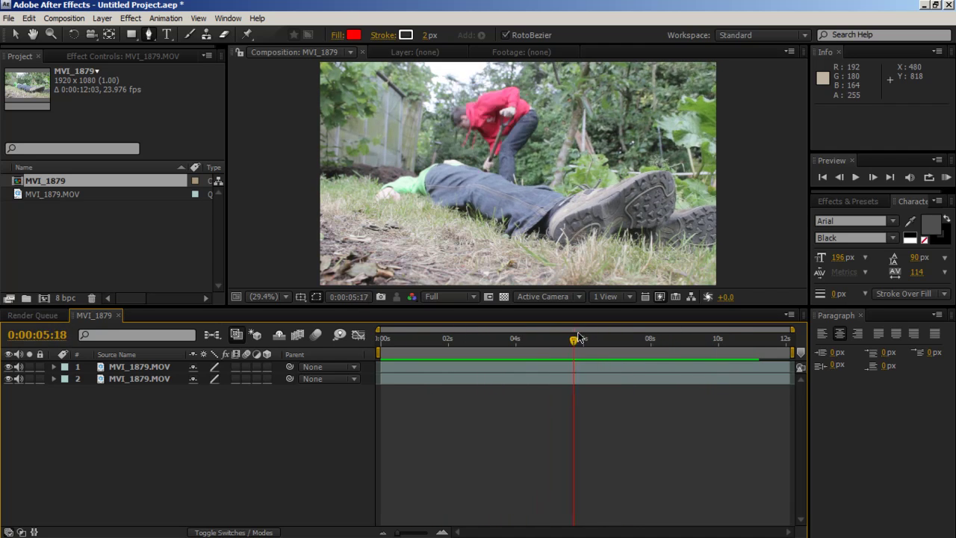
{"action": "mouse_move", "coordinate": [619, 349]}
{"action": "left_mouse_down"}
{"action": "mouse_move", "coordinate": [463, 366]}
{"action": "mouse_move", "coordinate": [538, 377]}
{"action": "left_mouse_up"}
{"action": "left_click", "coordinate": [623, 333]}
{"action": "scroll", "coordinate": [366, 278], "scroll_direction": "up", "scroll_amount": 4}
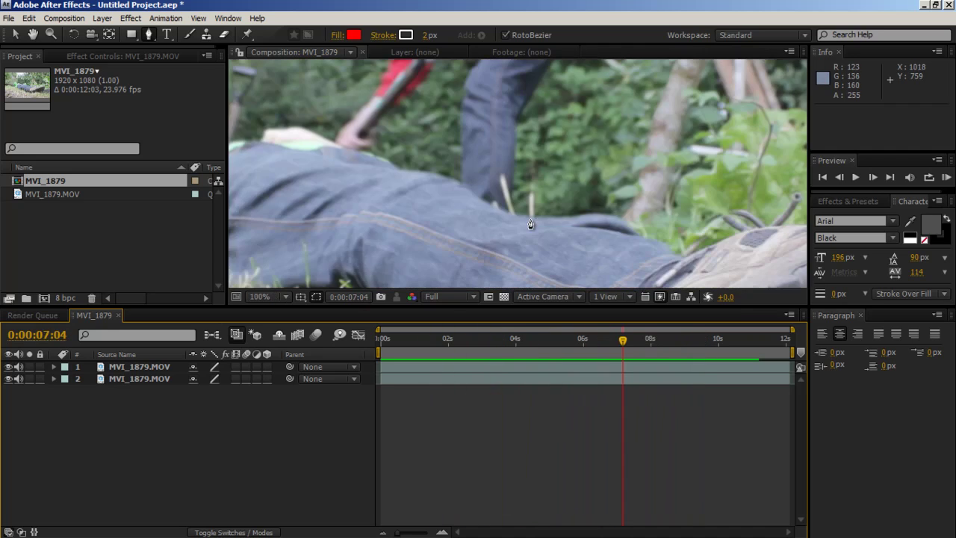
{"action": "scroll", "coordinate": [366, 278], "scroll_direction": "up", "scroll_amount": 1}
{"action": "mouse_move", "coordinate": [609, 332]}
{"action": "left_mouse_down"}
{"action": "mouse_move", "coordinate": [498, 352]}
{"action": "mouse_move", "coordinate": [642, 342]}
{"action": "left_mouse_up"}
{"action": "scroll", "coordinate": [448, 226], "scroll_direction": "down", "scroll_amount": 1}
{"action": "scroll", "coordinate": [448, 225], "scroll_direction": "down", "scroll_amount": 2}
{"action": "scroll", "coordinate": [660, 220], "scroll_direction": "up", "scroll_amount": 2}
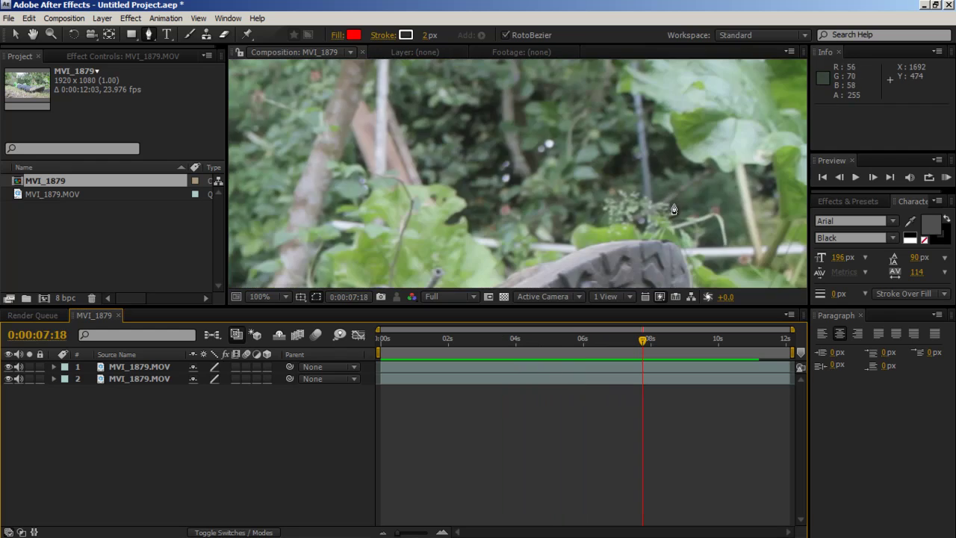
{"action": "scroll", "coordinate": [659, 220], "scroll_direction": "up", "scroll_amount": 1}
{"action": "left_click_drag", "start_coordinate": [603, 342], "coordinate": [504, 343]}
{"action": "left_click", "coordinate": [141, 370]}
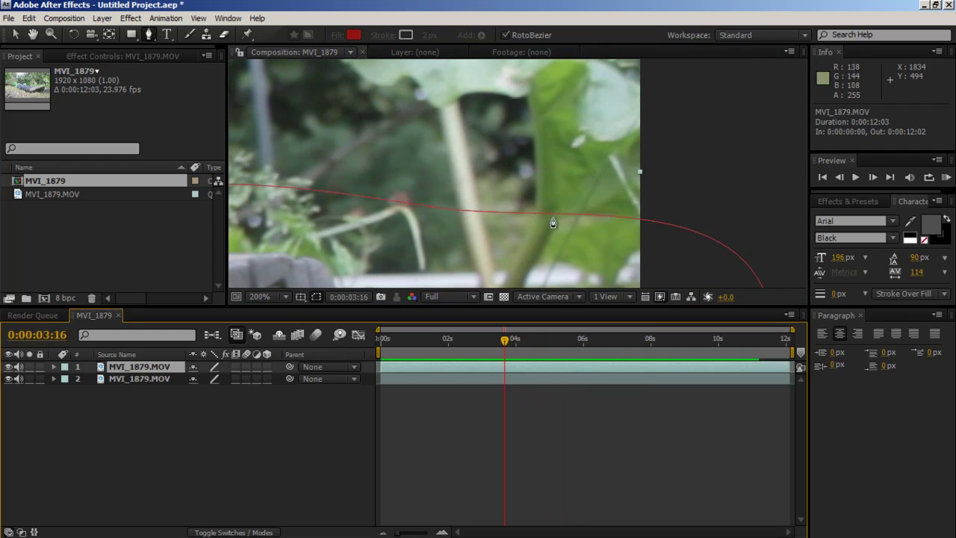
{"action": "left_click", "coordinate": [329, 396]}
{"action": "mouse_move", "coordinate": [505, 342]}
{"action": "left_mouse_down"}
{"action": "mouse_move", "coordinate": [687, 345]}
{"action": "mouse_move", "coordinate": [457, 345]}
{"action": "mouse_move", "coordinate": [596, 345]}
{"action": "mouse_move", "coordinate": [512, 345]}
{"action": "left_mouse_up"}
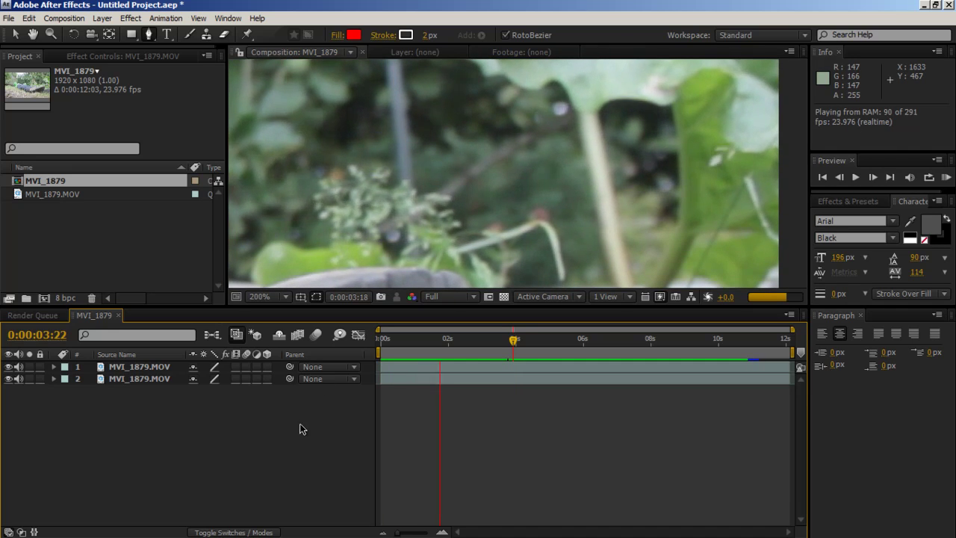
{"action": "key", "text": "space"}
{"action": "scroll", "coordinate": [478, 155], "scroll_direction": "down", "scroll_amount": 2}
{"action": "scroll", "coordinate": [465, 186], "scroll_direction": "down", "scroll_amount": 1}
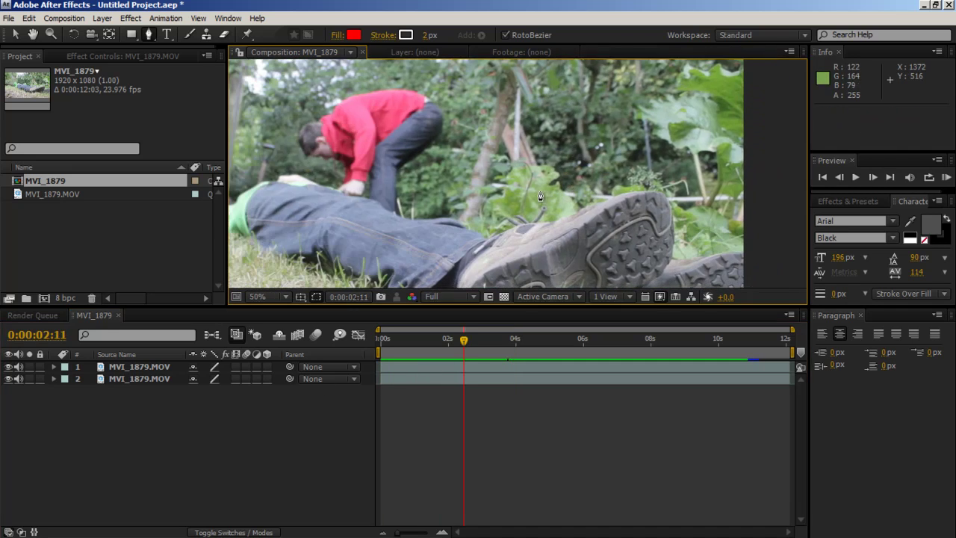
{"action": "scroll", "coordinate": [450, 218], "scroll_direction": "down", "scroll_amount": 1}
{"action": "scroll", "coordinate": [424, 280], "scroll_direction": "down", "scroll_amount": 2}
{"action": "left_click", "coordinate": [261, 297]}
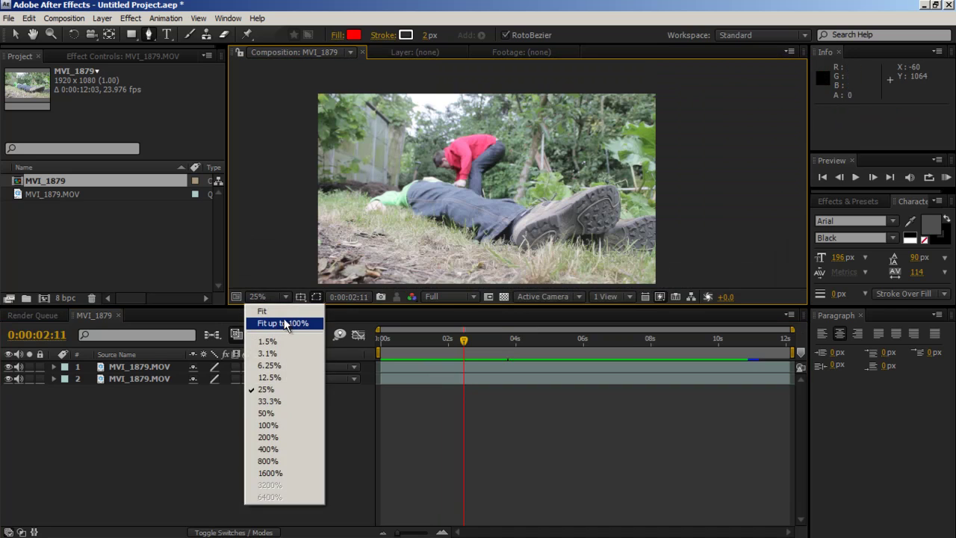
{"action": "left_click", "coordinate": [287, 323]}
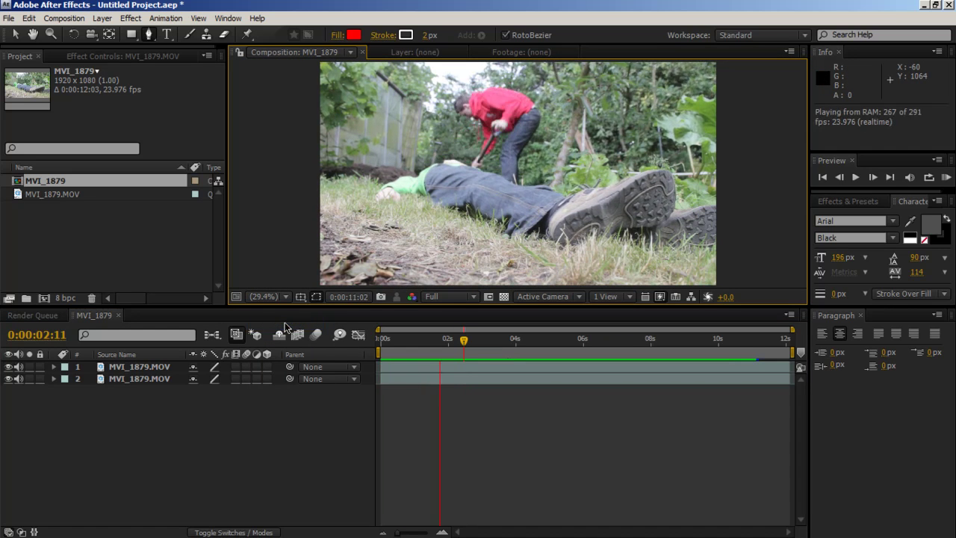
{"action": "key", "text": "space"}
{"action": "scroll", "coordinate": [525, 134], "scroll_direction": "up", "scroll_amount": 1}
{"action": "scroll", "coordinate": [525, 134], "scroll_direction": "up", "scroll_amount": 2}
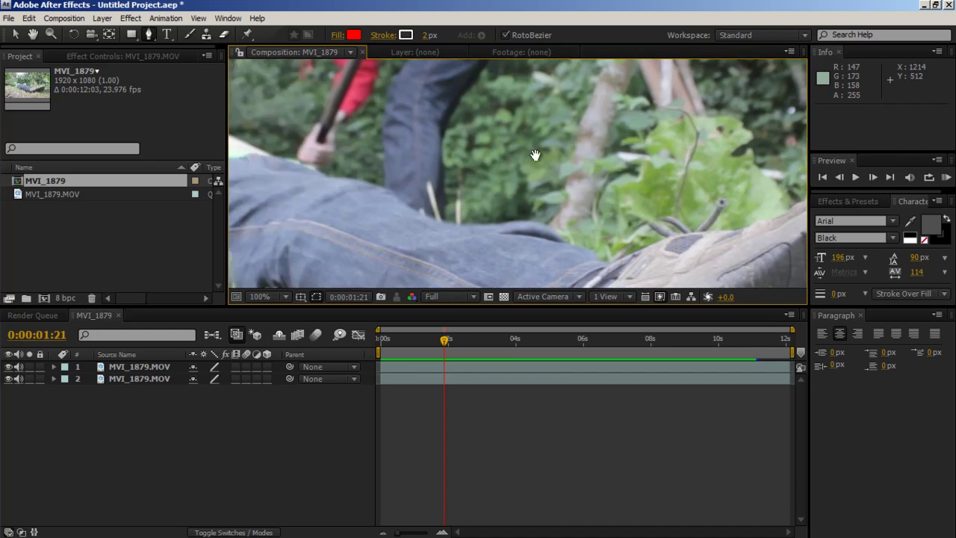
{"action": "scroll", "coordinate": [534, 156], "scroll_direction": "up", "scroll_amount": 1}
{"action": "left_click_drag", "start_coordinate": [464, 182], "coordinate": [680, 187]}
{"action": "left_click_drag", "start_coordinate": [305, 188], "coordinate": [695, 172]}
{"action": "left_click_drag", "start_coordinate": [623, 216], "coordinate": [515, 186]}
{"action": "scroll", "coordinate": [582, 149], "scroll_direction": "down", "scroll_amount": 2}
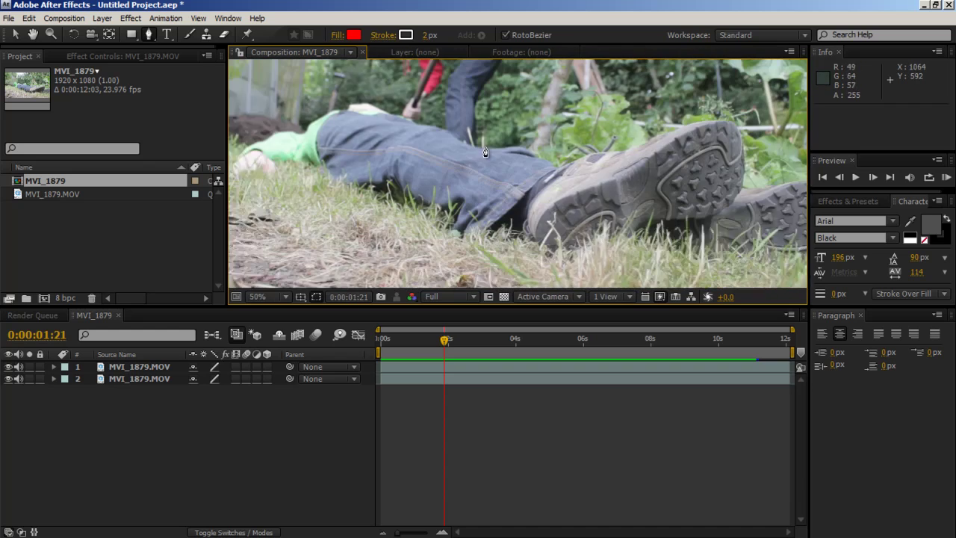
{"action": "scroll", "coordinate": [591, 139], "scroll_direction": "down", "scroll_amount": 2}
{"action": "left_click_drag", "start_coordinate": [590, 139], "coordinate": [577, 171]}
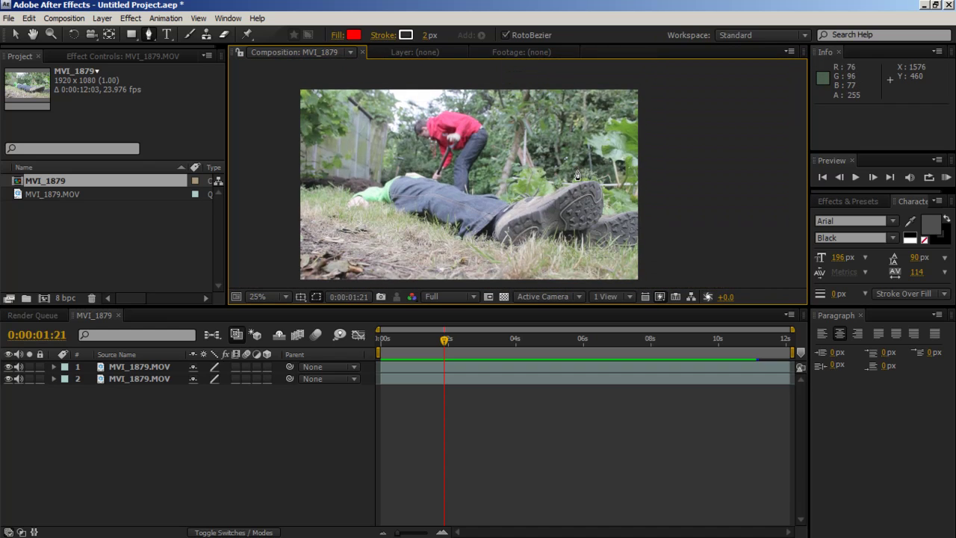
{"action": "scroll", "coordinate": [590, 193], "scroll_direction": "up", "scroll_amount": 2}
{"action": "scroll", "coordinate": [583, 180], "scroll_direction": "up", "scroll_amount": 2}
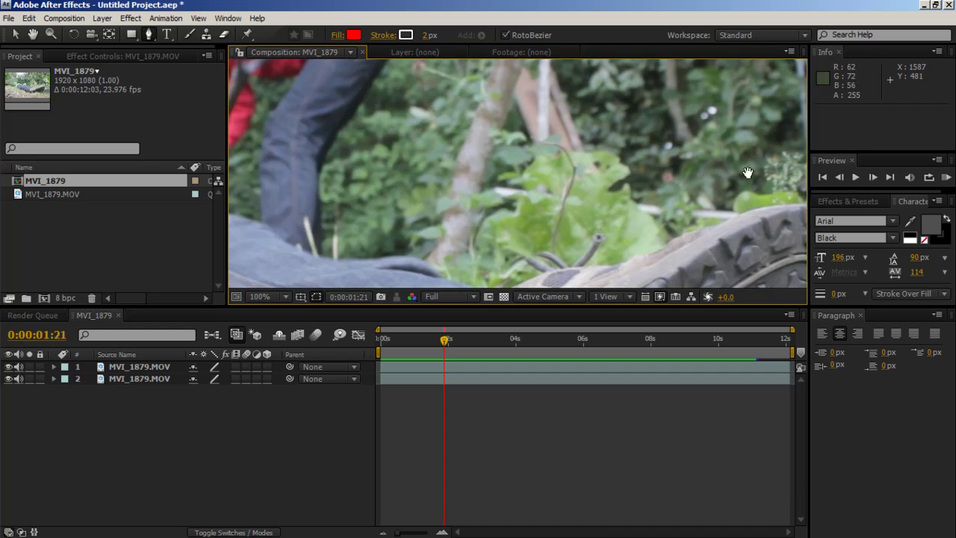
{"action": "key", "text": "Page_Up"}
{"action": "key", "text": "Page_Up"}
{"action": "key", "text": "Page_Up"}
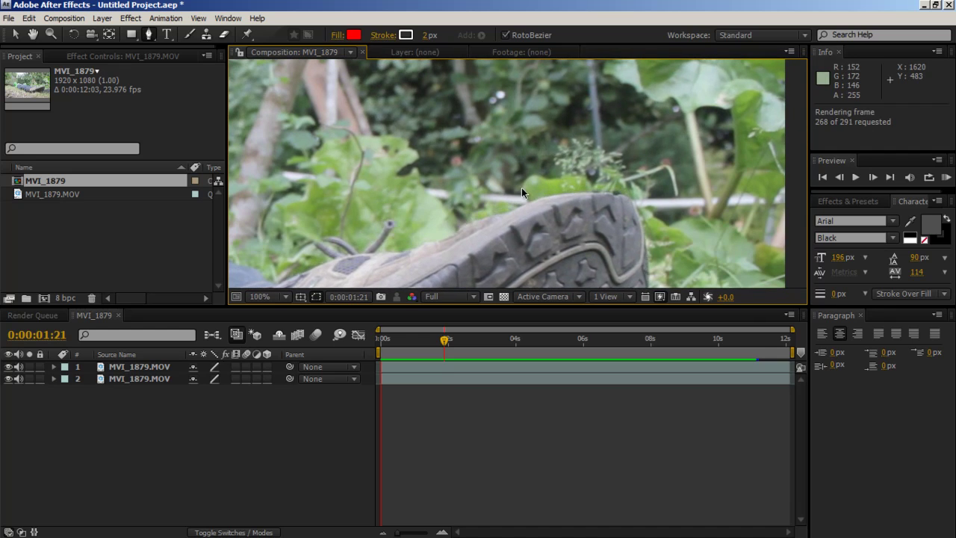
{"action": "scroll", "coordinate": [636, 225], "scroll_direction": "up", "scroll_amount": 2}
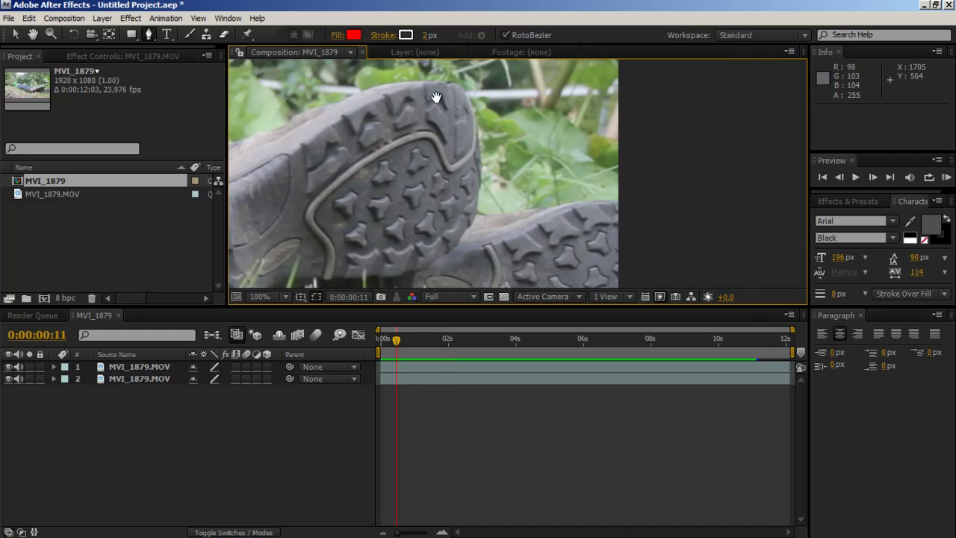
{"action": "left_click_drag", "start_coordinate": [636, 225], "coordinate": [428, 193]}
{"action": "scroll", "coordinate": [587, 244], "scroll_direction": "down", "scroll_amount": 2}
{"action": "left_click", "coordinate": [150, 369]}
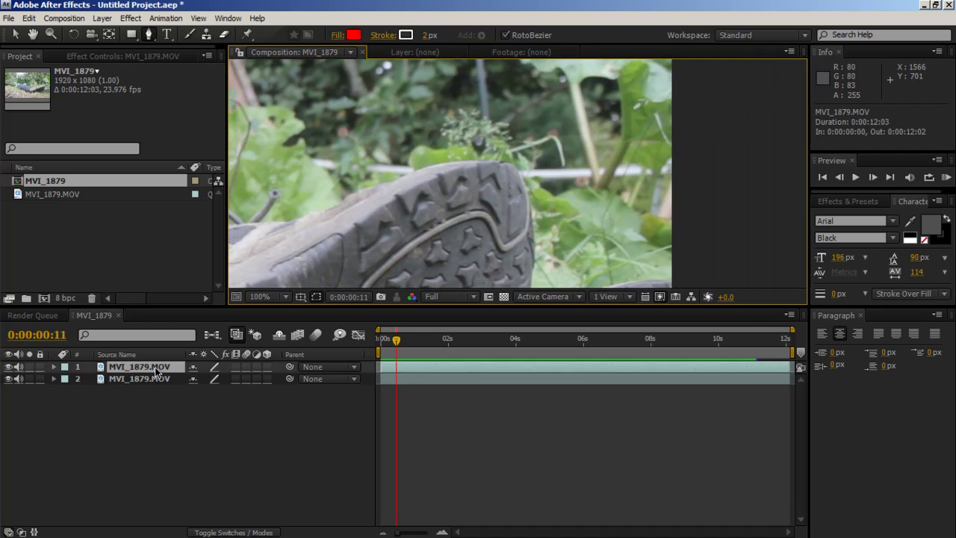
{"action": "left_click", "coordinate": [245, 431]}
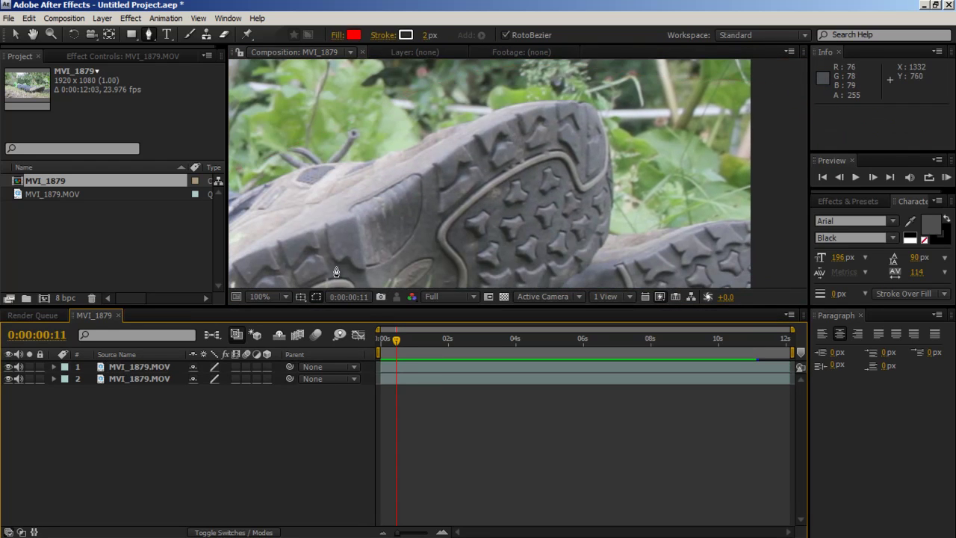
{"action": "left_click_drag", "start_coordinate": [313, 224], "coordinate": [578, 232]}
{"action": "scroll", "coordinate": [578, 232], "scroll_direction": "down", "scroll_amount": 2}
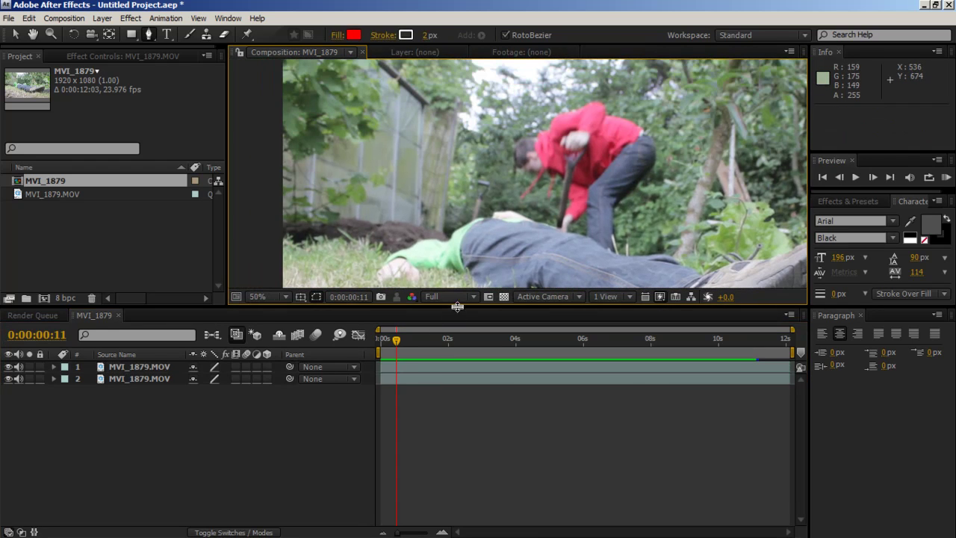
{"action": "mouse_move", "coordinate": [402, 342]}
{"action": "left_mouse_down"}
{"action": "mouse_move", "coordinate": [521, 350]}
{"action": "mouse_move", "coordinate": [660, 342]}
{"action": "left_mouse_up"}
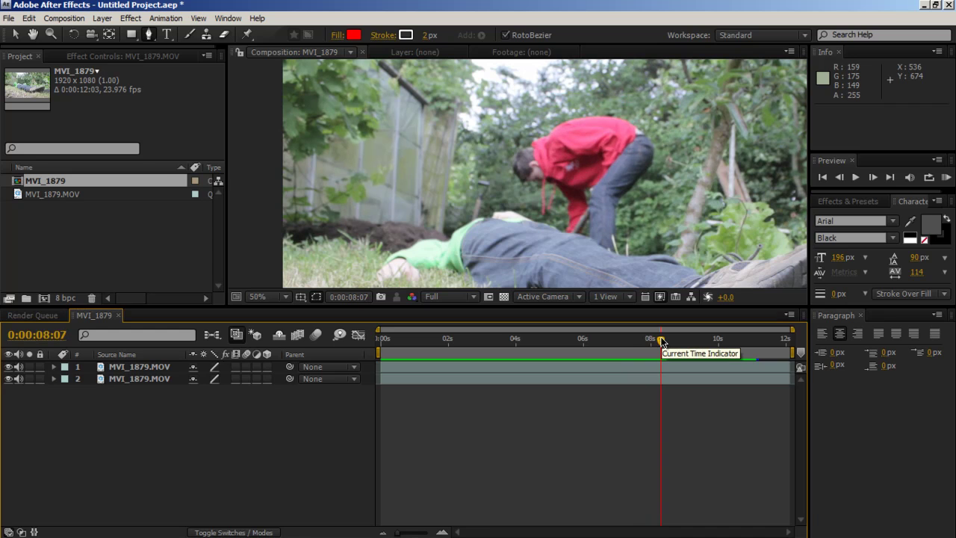
{"action": "mouse_move", "coordinate": [660, 342]}
{"action": "left_mouse_down"}
{"action": "mouse_move", "coordinate": [604, 354]}
{"action": "mouse_move", "coordinate": [454, 351]}
{"action": "mouse_move", "coordinate": [578, 343]}
{"action": "mouse_move", "coordinate": [531, 342]}
{"action": "mouse_move", "coordinate": [552, 336]}
{"action": "mouse_move", "coordinate": [537, 335]}
{"action": "left_mouse_up"}
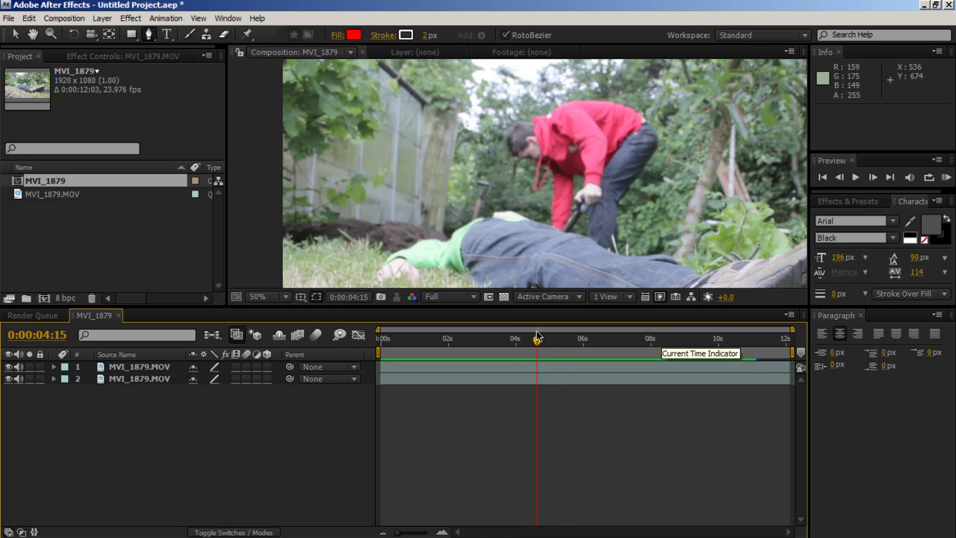
{"action": "scroll", "coordinate": [373, 254], "scroll_direction": "down", "scroll_amount": 1}
Step: Set the viewer magnification to Fit up to 100% to show the whole frame
{"action": "left_click", "coordinate": [288, 297]}
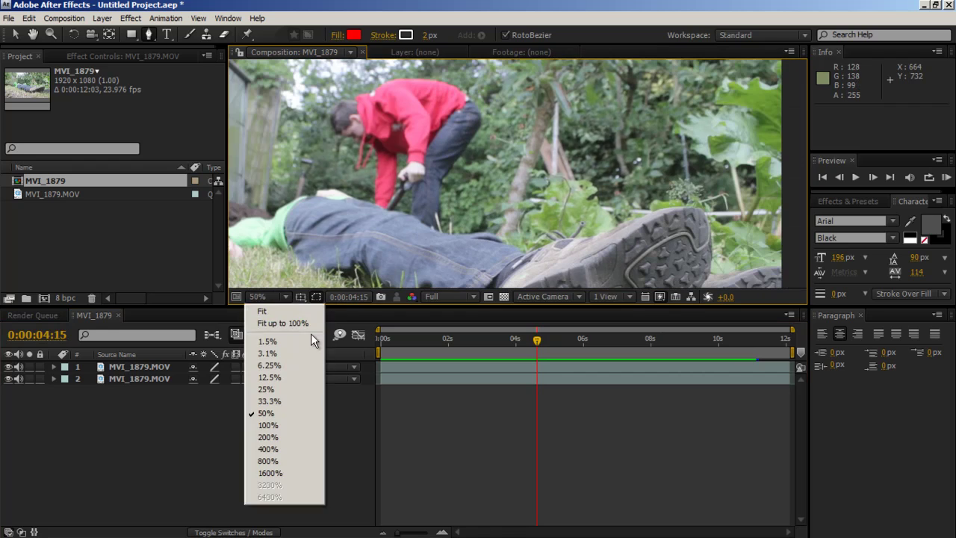
{"action": "left_click", "coordinate": [312, 329]}
{"action": "left_click", "coordinate": [290, 464]}
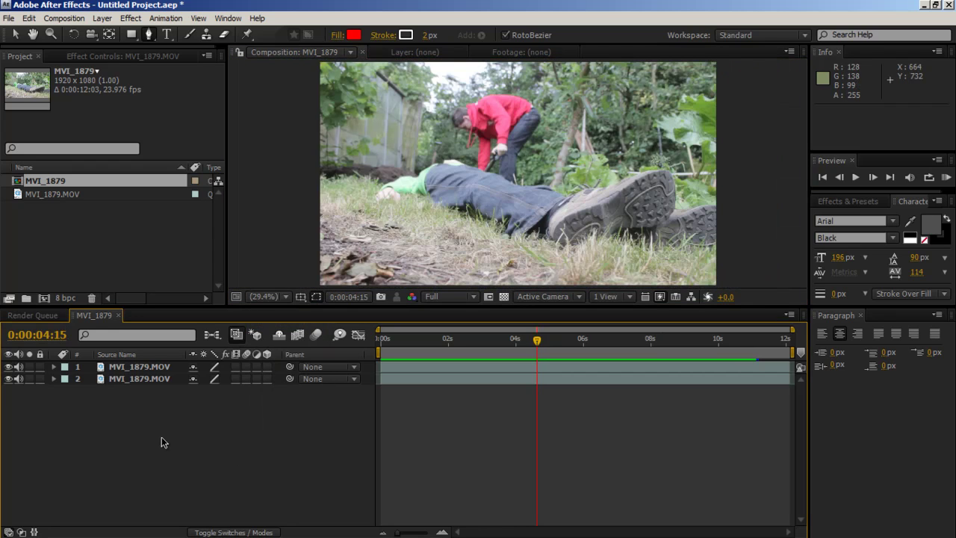